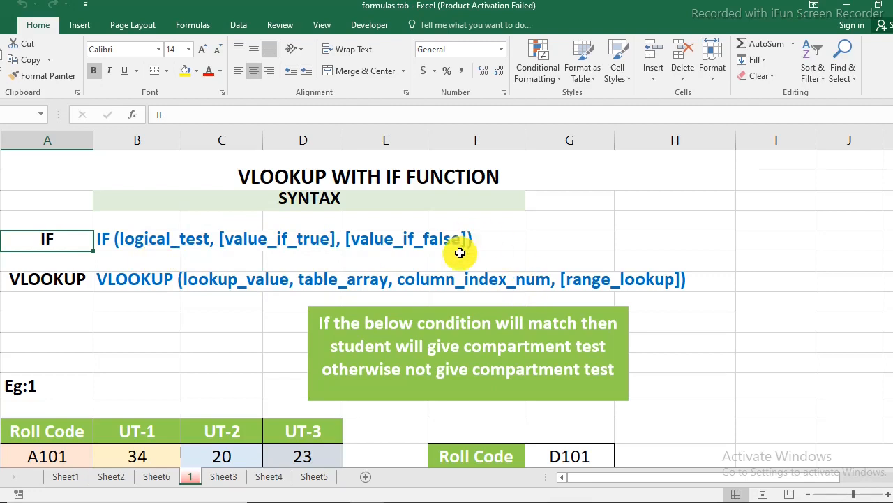
Step: Review the IF and VLOOKUP syntax, the Eg:1 marks table, and the Roll Code and UT-2 criteria beside it
{"action": "left_click", "coordinate": [42, 280]}
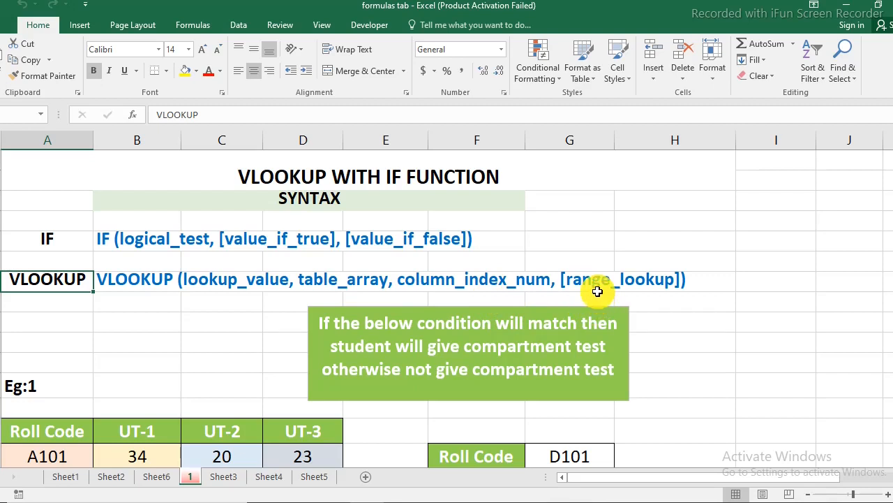
{"action": "scroll", "coordinate": [502, 395], "scroll_direction": "down", "scroll_amount": 1}
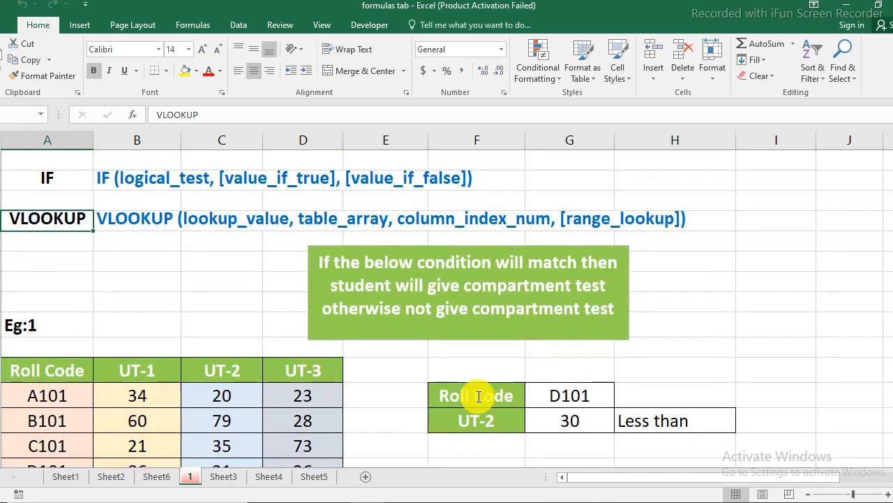
{"action": "scroll", "coordinate": [478, 397], "scroll_direction": "down", "scroll_amount": 1}
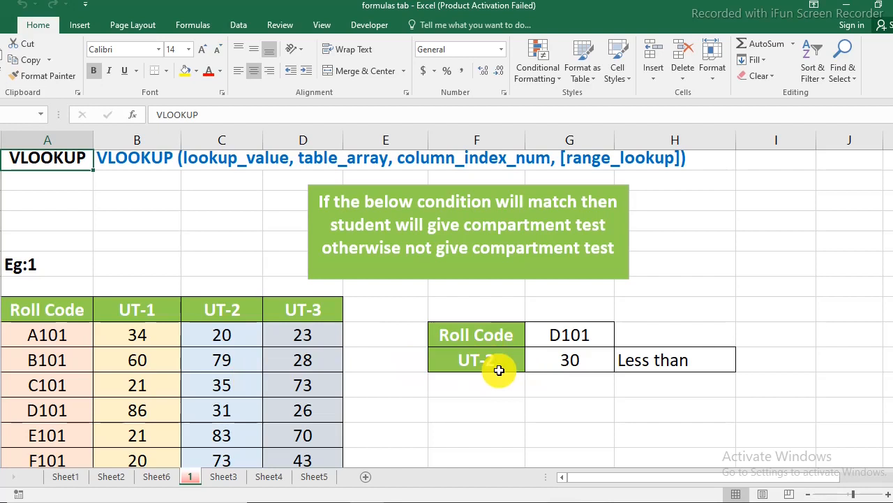
{"action": "left_click", "coordinate": [465, 335]}
{"action": "left_click", "coordinate": [579, 334]}
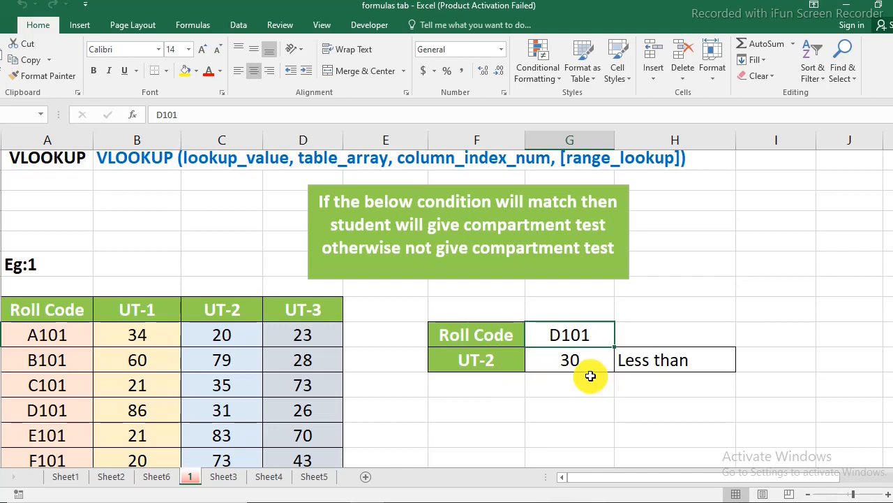
{"action": "scroll", "coordinate": [591, 376], "scroll_direction": "down", "scroll_amount": 1}
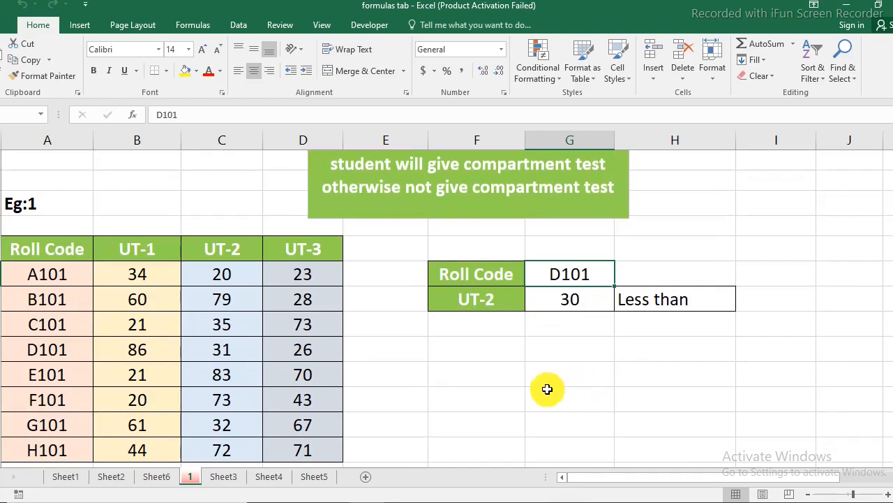
Step: Start an IF formula in cell F18 whose logical test begins with a VLOOKUP of the roll code in G15
{"action": "left_click", "coordinate": [452, 351]}
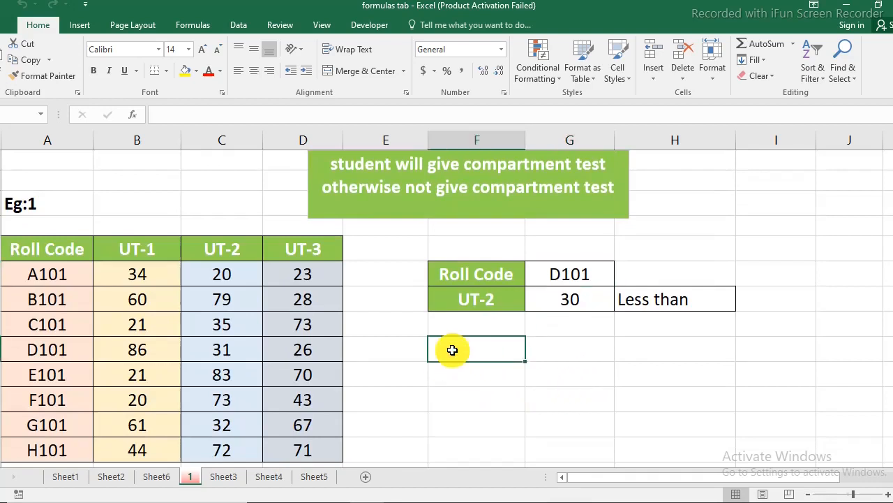
{"action": "type", "text": "=if"}
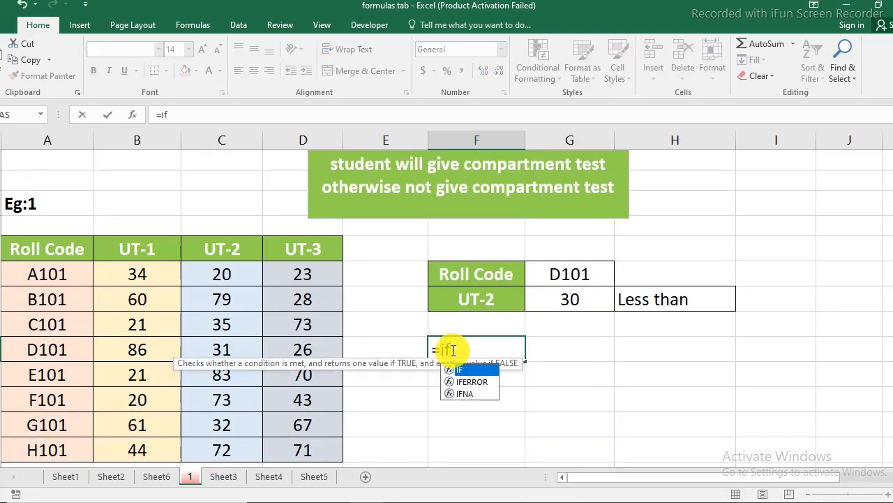
{"action": "type", "text": "("}
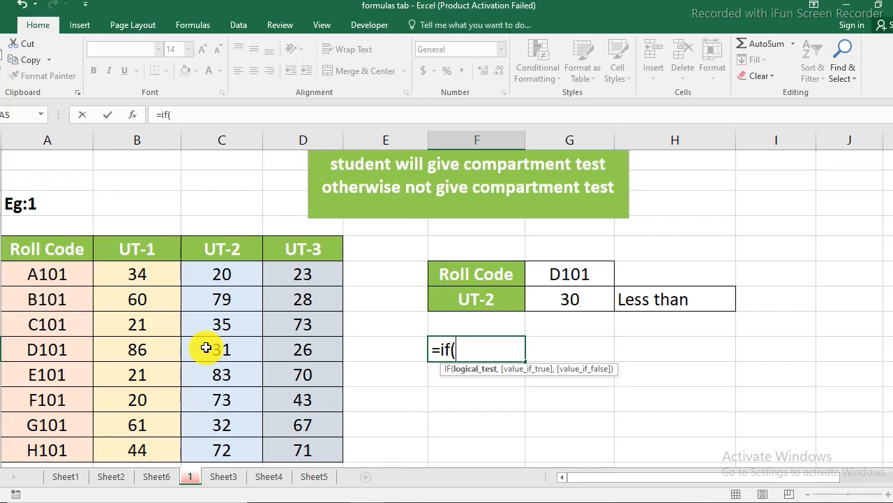
{"action": "type", "text": "v"}
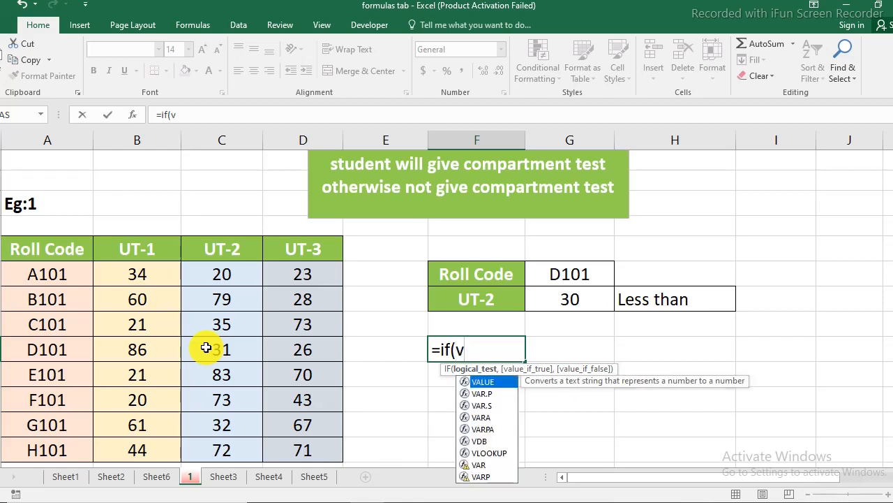
{"action": "type", "text": "looku"}
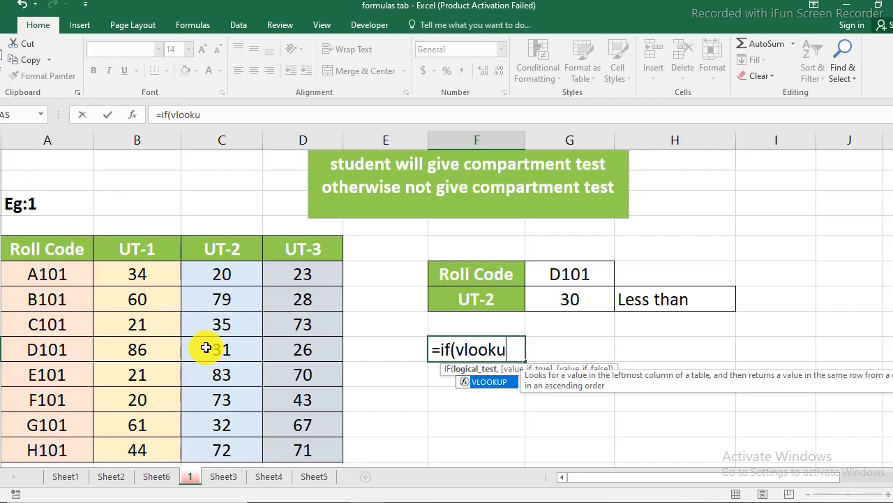
{"action": "type", "text": "p("}
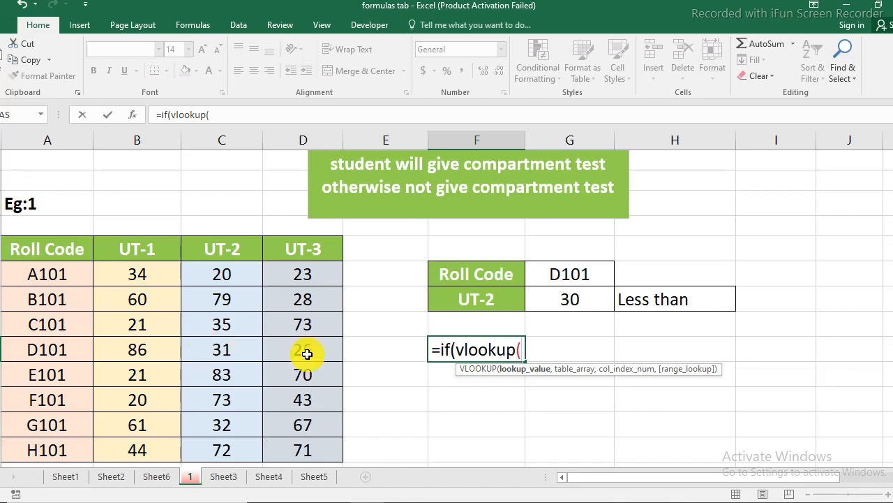
{"action": "left_click", "coordinate": [556, 274]}
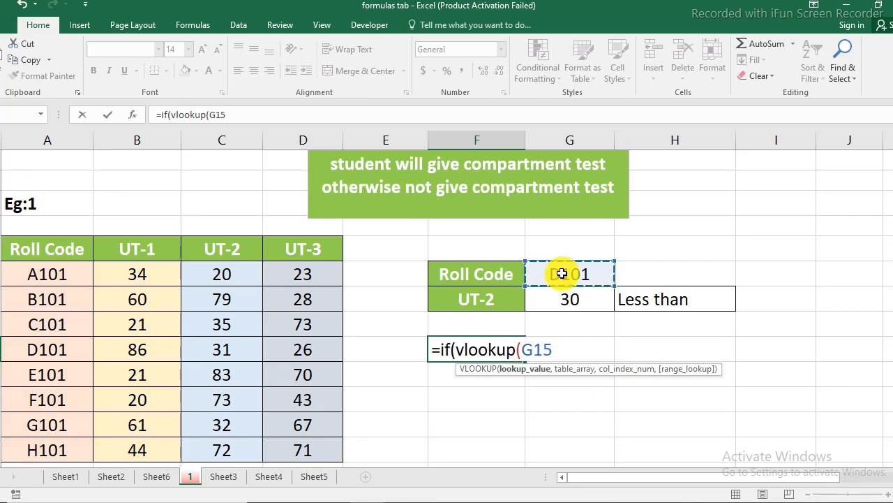
{"action": "type", "text": ","}
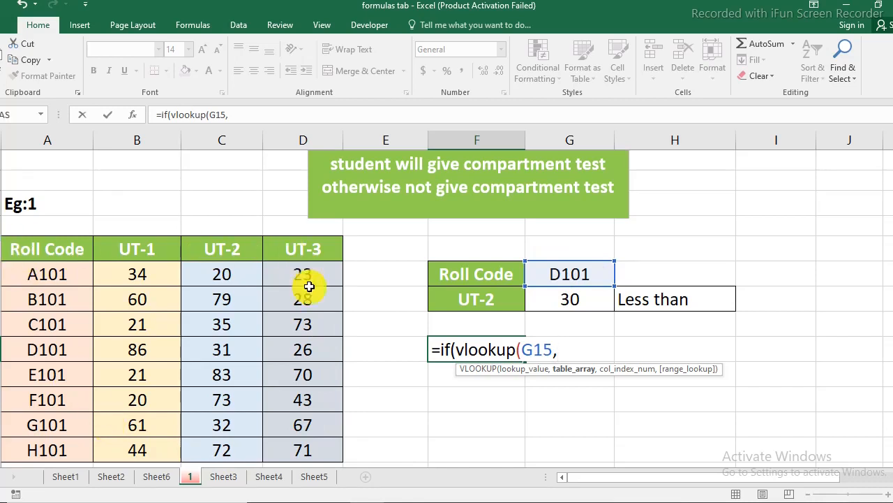
Step: Complete the VLOOKUP with the absolute table range $A$15:$D$22, column index 3 and FALSE for an exact match
{"action": "left_click_drag", "start_coordinate": [36, 274], "coordinate": [312, 454]}
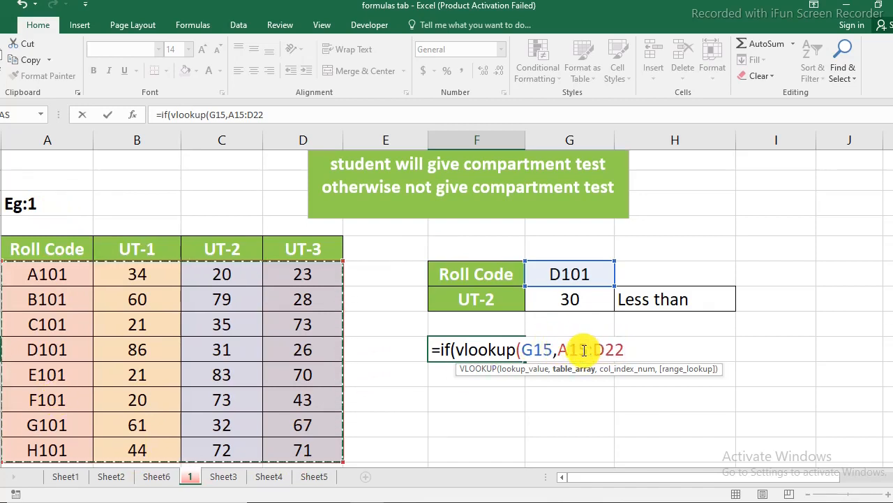
{"action": "key", "text": "F4"}
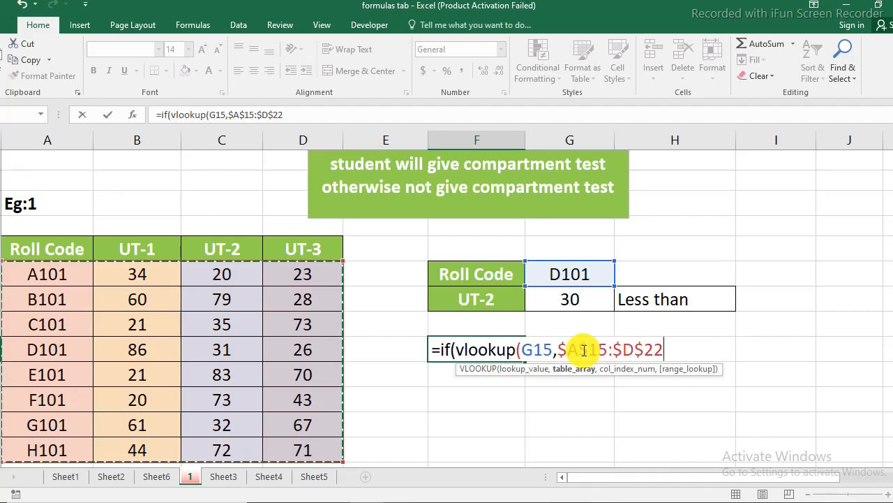
{"action": "type", "text": ","}
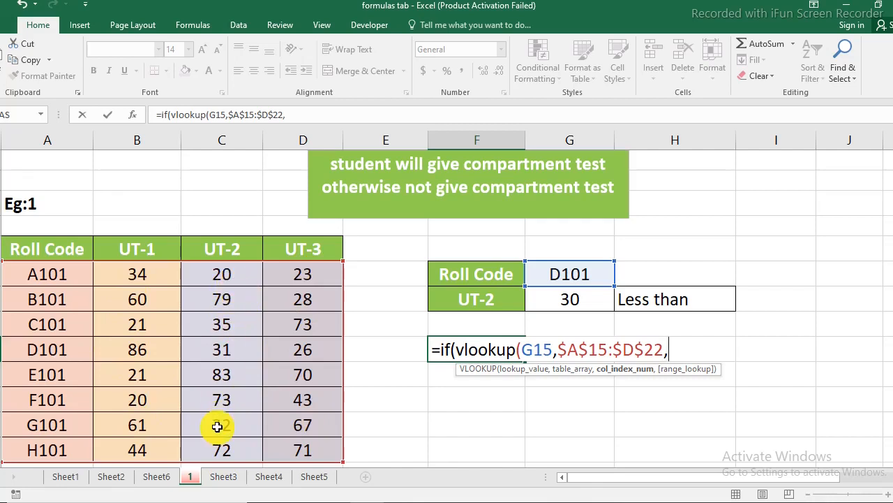
{"action": "type", "text": "3,"}
{"action": "scroll", "coordinate": [516, 461], "scroll_direction": "down", "scroll_amount": 1}
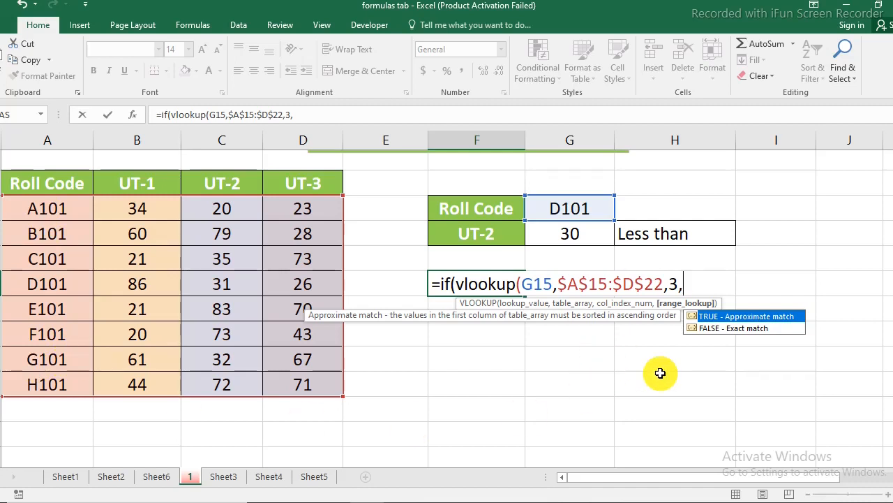
{"action": "type", "text": "false"}
{"action": "double_click", "coordinate": [719, 328]}
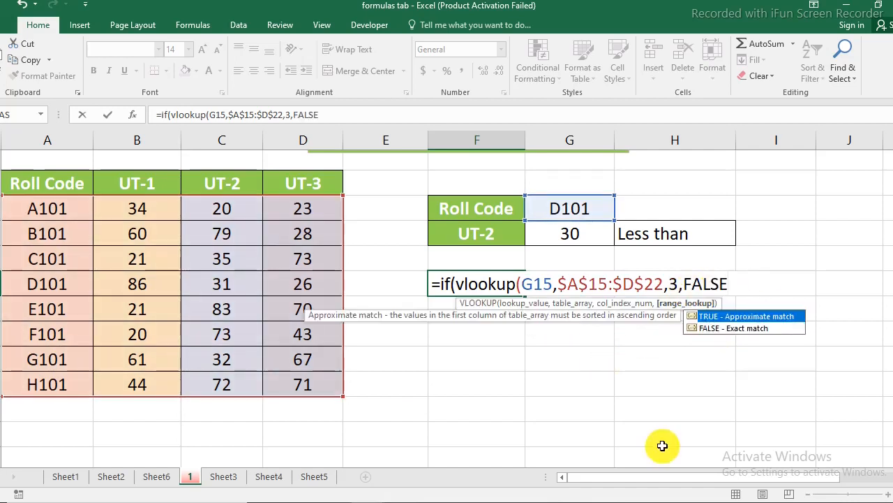
{"action": "type", "text": ")"}
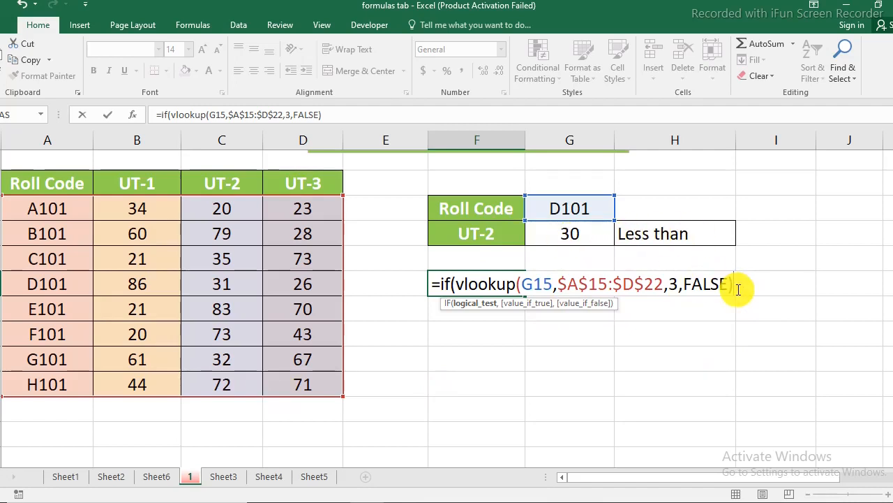
Step: Finish the IF formula's logical test by checking that the VLOOKUP result is less than cell G16
{"action": "type", "text": "<"}
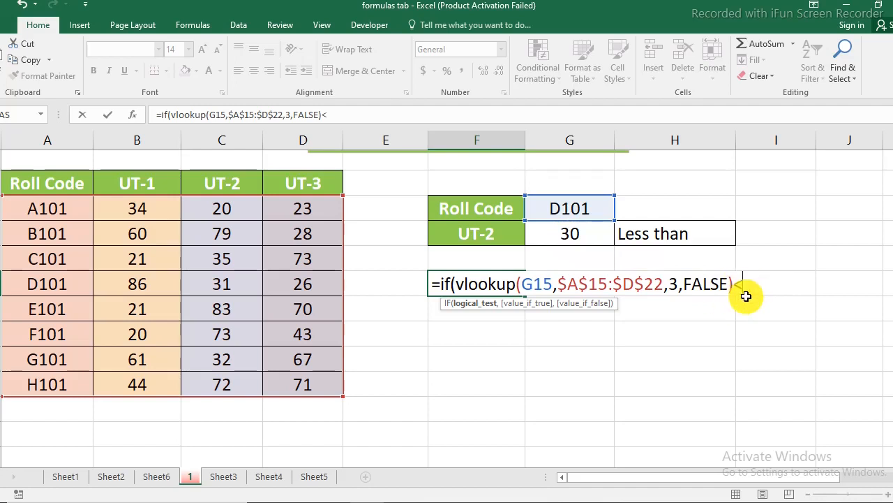
{"action": "type", "text": "30"}
{"action": "key", "text": "BackSpace"}
{"action": "key", "text": "BackSpace"}
{"action": "left_click", "coordinate": [605, 235]}
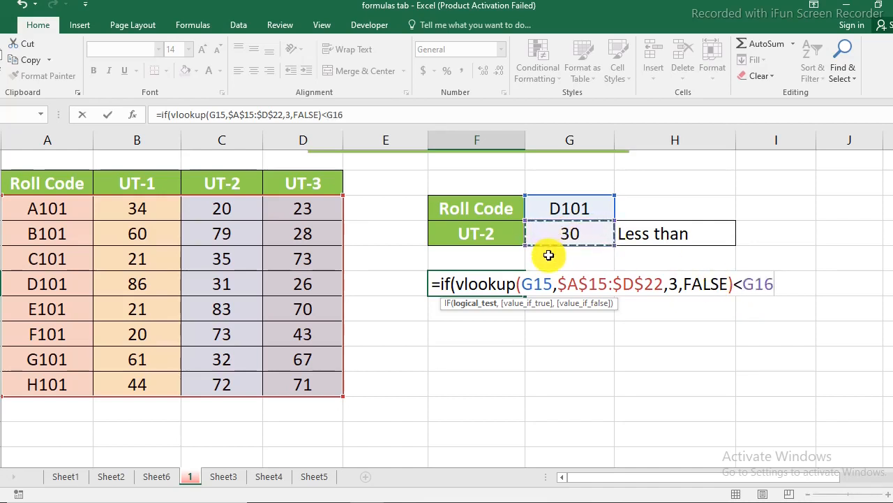
{"action": "type", "text": ","}
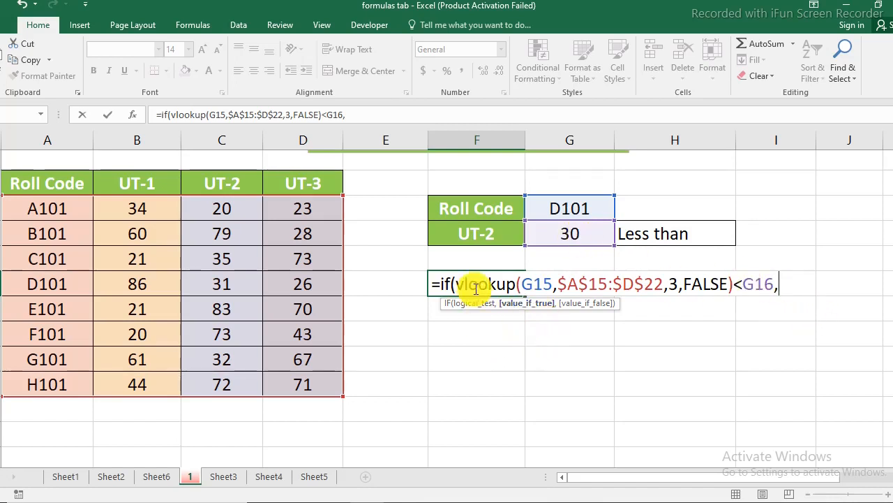
Step: On a new formula line, return "will give test again" if true and "will not give test again" if false, and enter the formula
{"action": "key", "text": "alt+Return"}
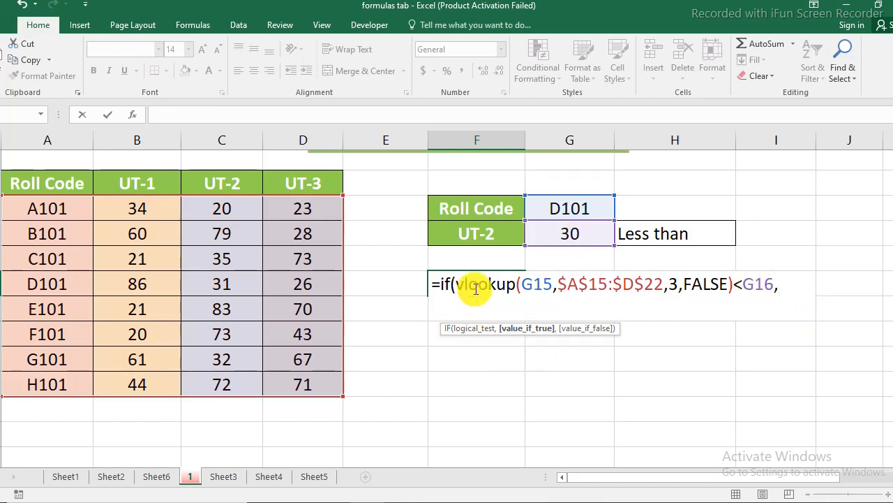
{"action": "type", "text": "\""}
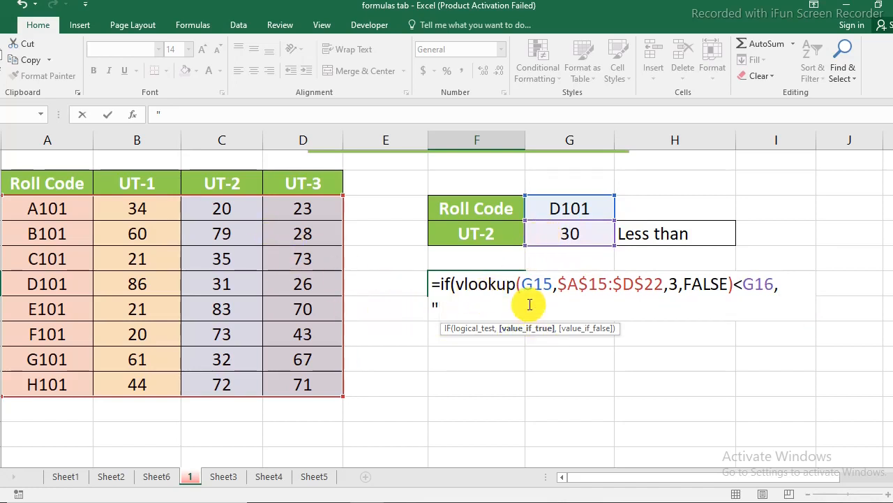
{"action": "type", "text": "will give test"}
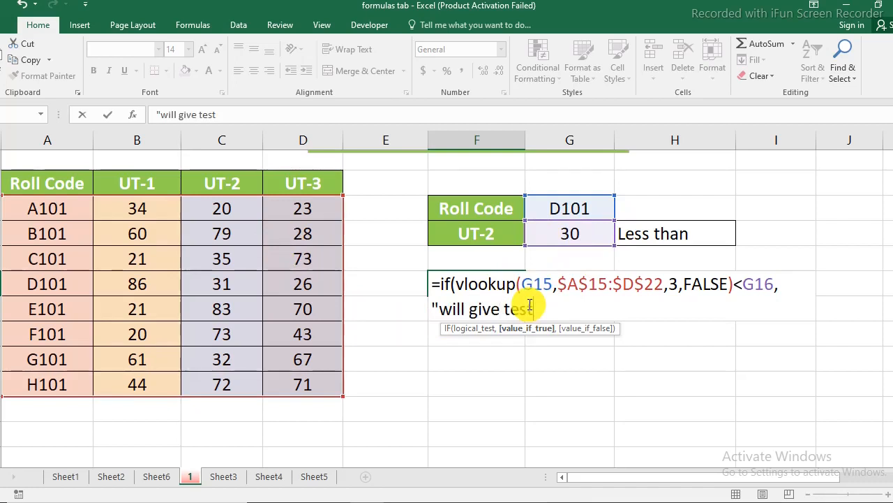
{"action": "type", "text": " again\","}
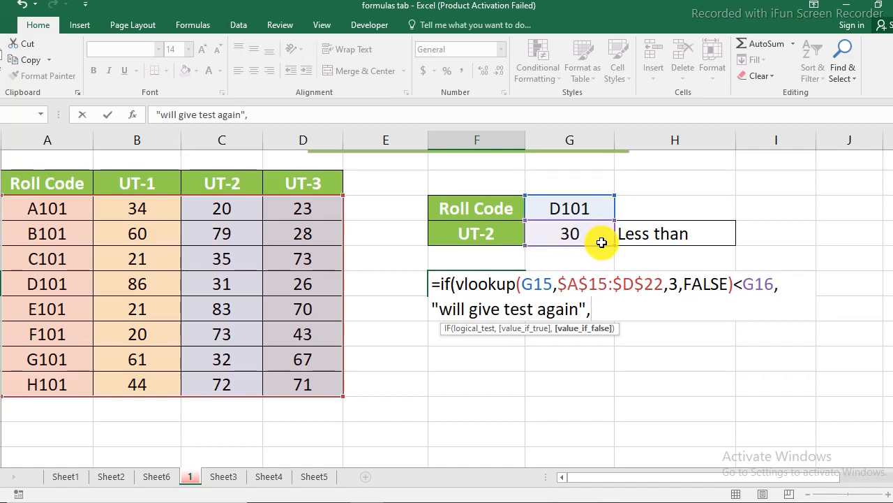
{"action": "type", "text": "\"will no"}
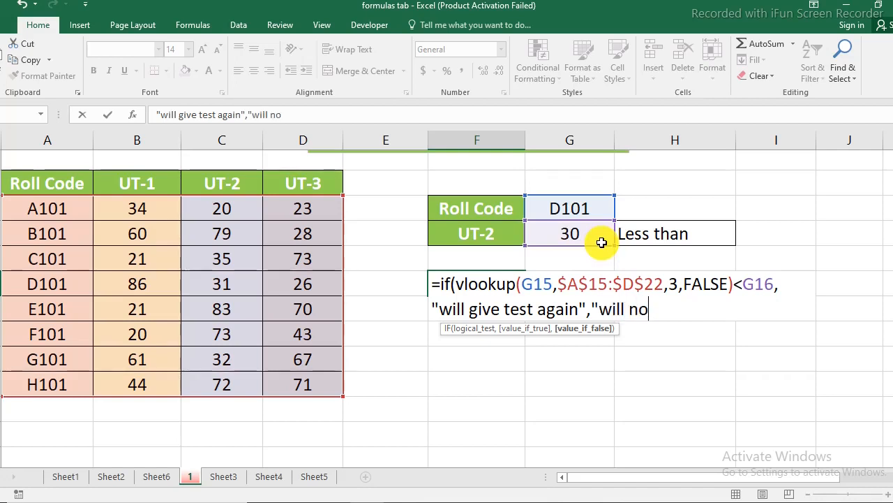
{"action": "type", "text": "t give test"}
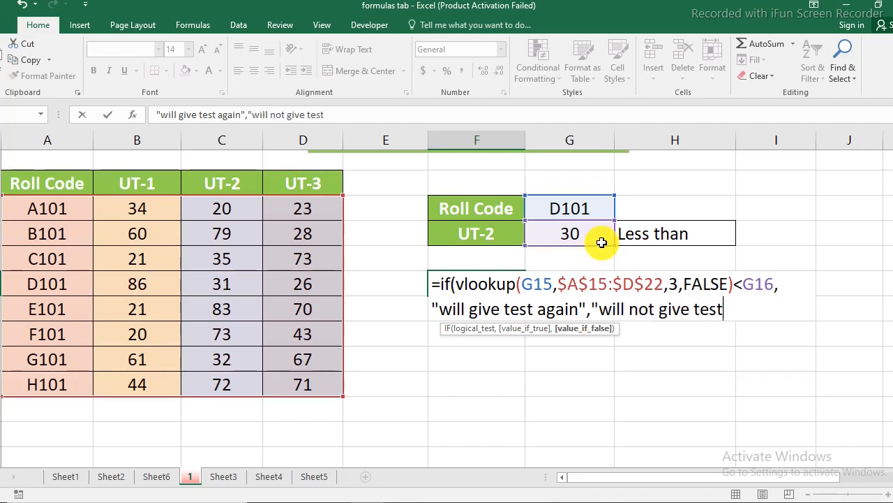
{"action": "type", "text": " again"}
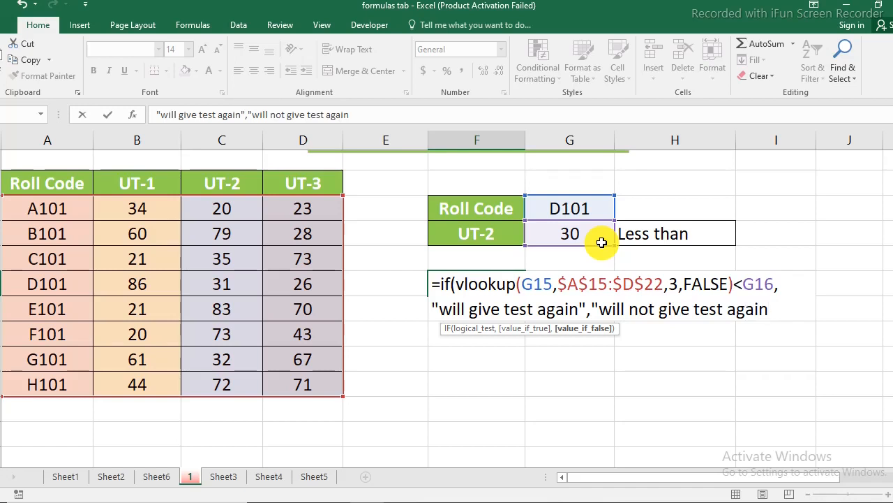
{"action": "type", "text": "\")"}
{"action": "key", "text": "Return"}
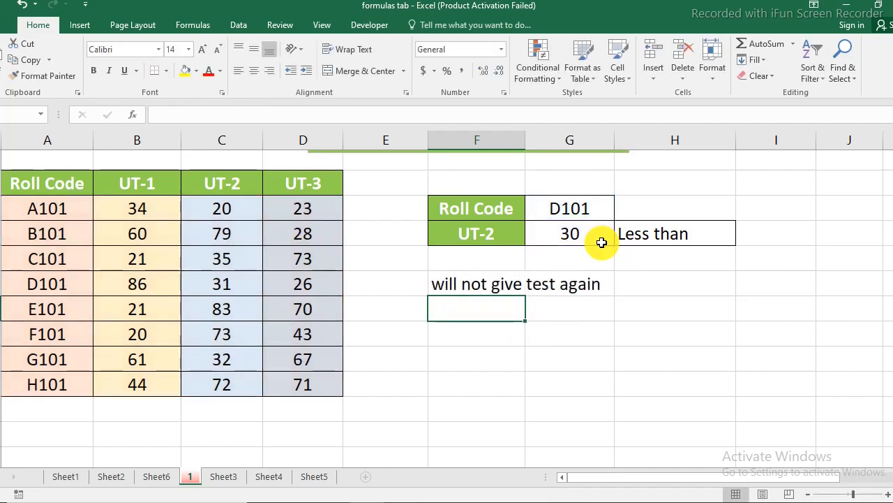
Step: Test the formula by setting the UT-2 mark of roll code D101 in the marks table to 28
{"action": "left_click", "coordinate": [472, 283]}
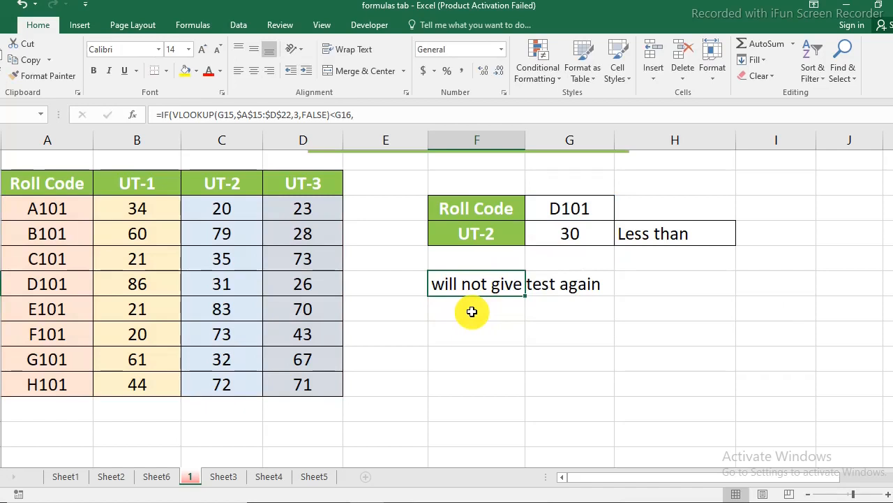
{"action": "left_click", "coordinate": [60, 290]}
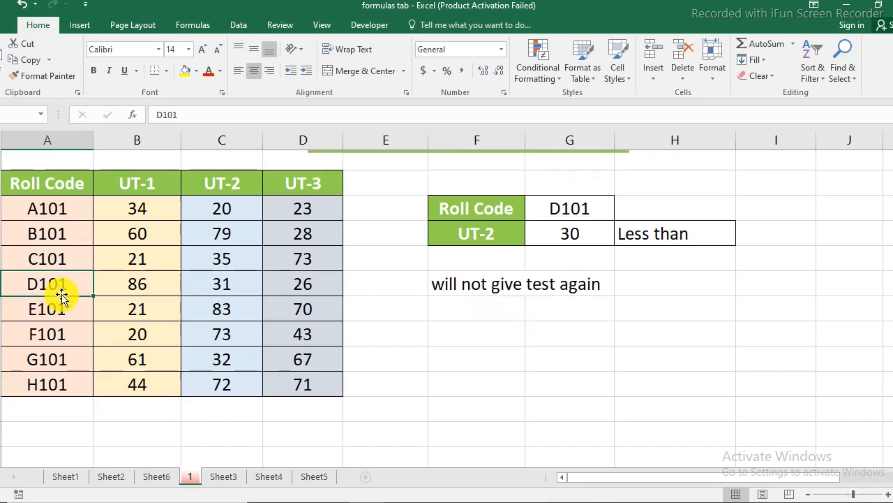
{"action": "left_click", "coordinate": [247, 289]}
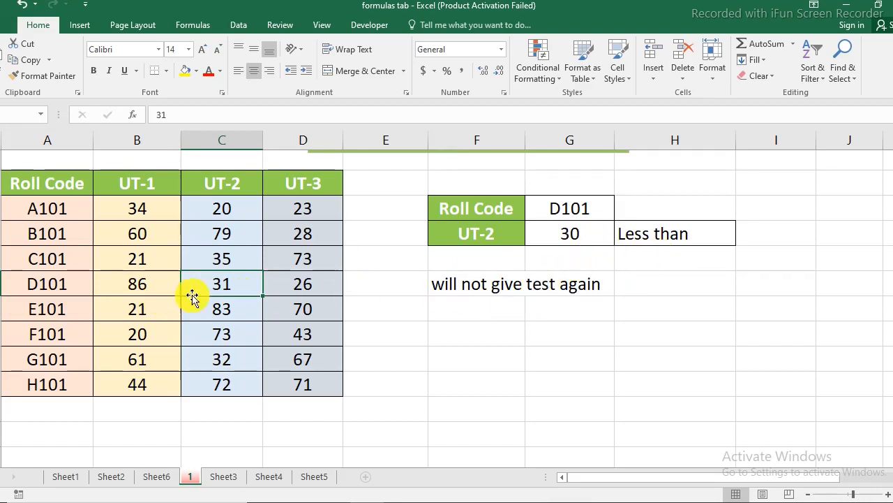
{"action": "type", "text": "28"}
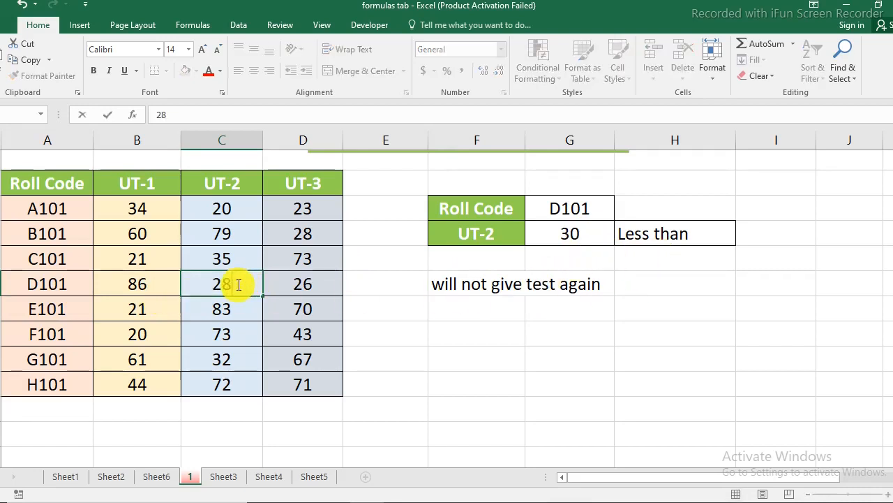
{"action": "key", "text": "Return"}
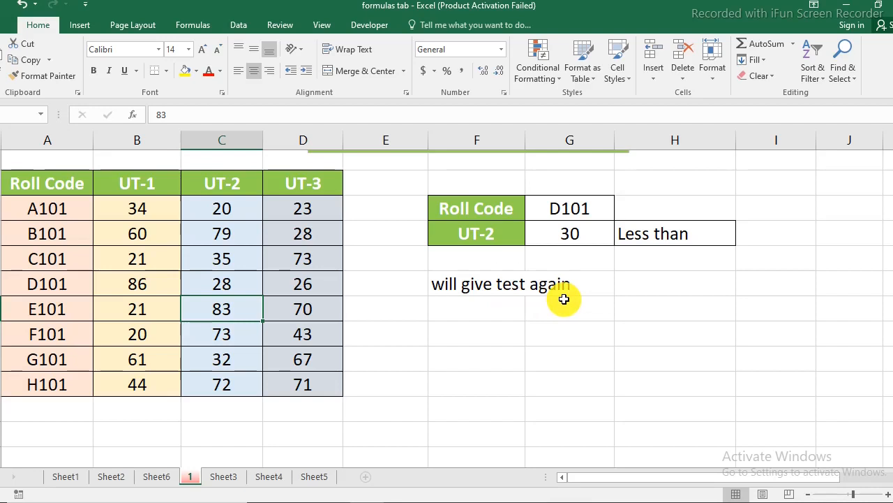
Step: Examine the Eg:2 table of mobile numbers, names, dates and test statuses, along with its empty Mobile/Name and TEST lookup cells
{"action": "left_click", "coordinate": [221, 286]}
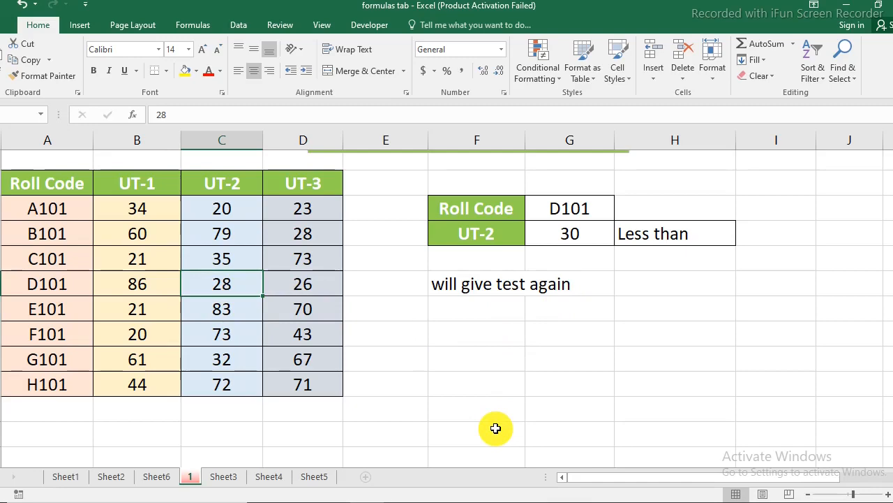
{"action": "scroll", "coordinate": [495, 428], "scroll_direction": "down", "scroll_amount": 4}
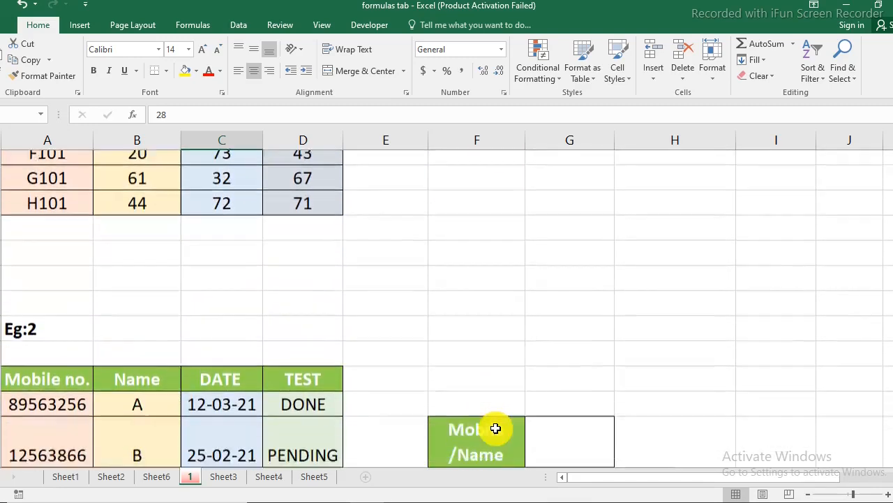
{"action": "scroll", "coordinate": [494, 428], "scroll_direction": "down", "scroll_amount": 1}
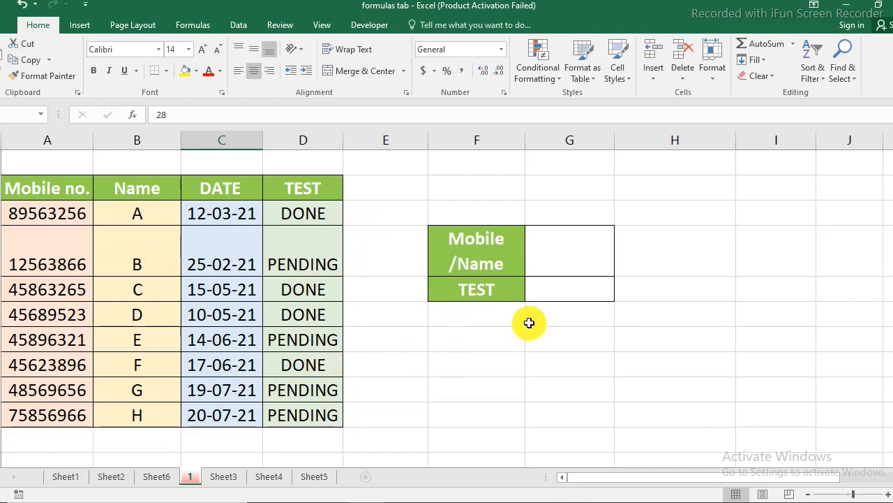
{"action": "left_click", "coordinate": [547, 290]}
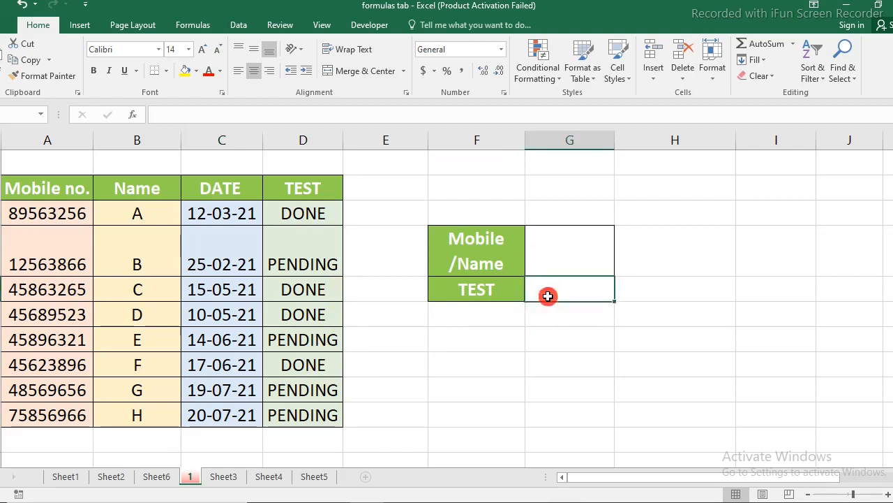
{"action": "left_click", "coordinate": [575, 252]}
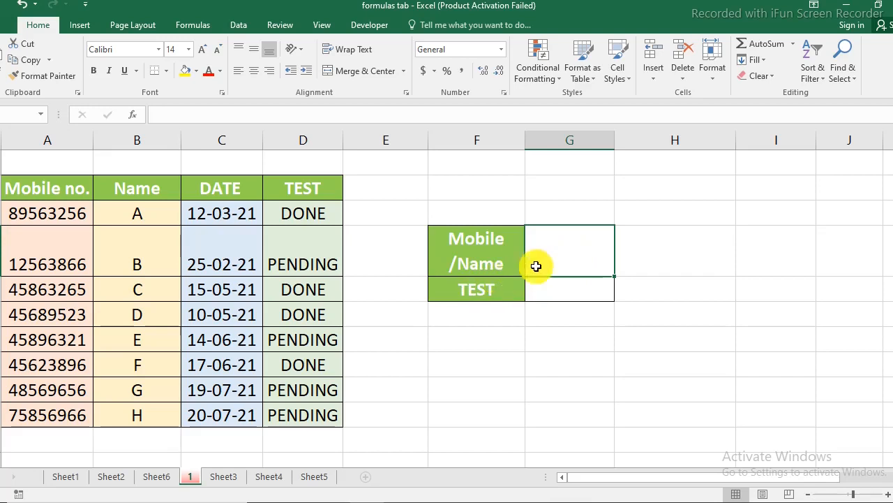
{"action": "left_click", "coordinate": [479, 297]}
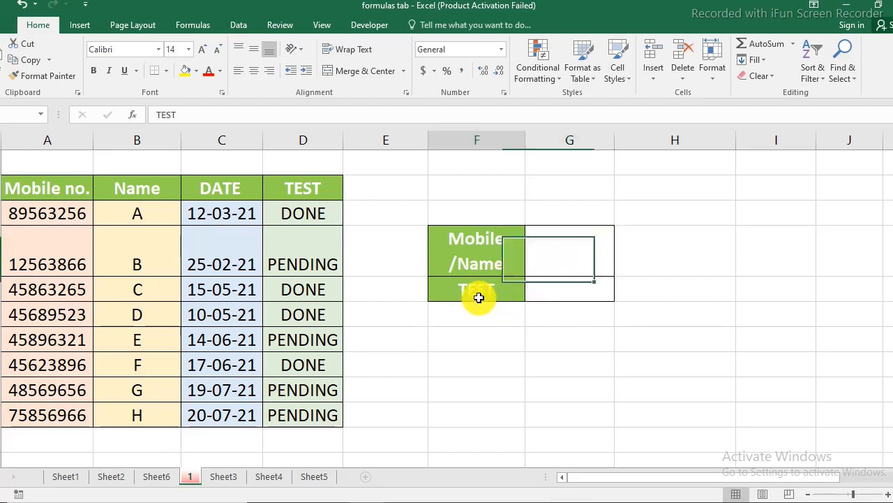
{"action": "left_click", "coordinate": [566, 291]}
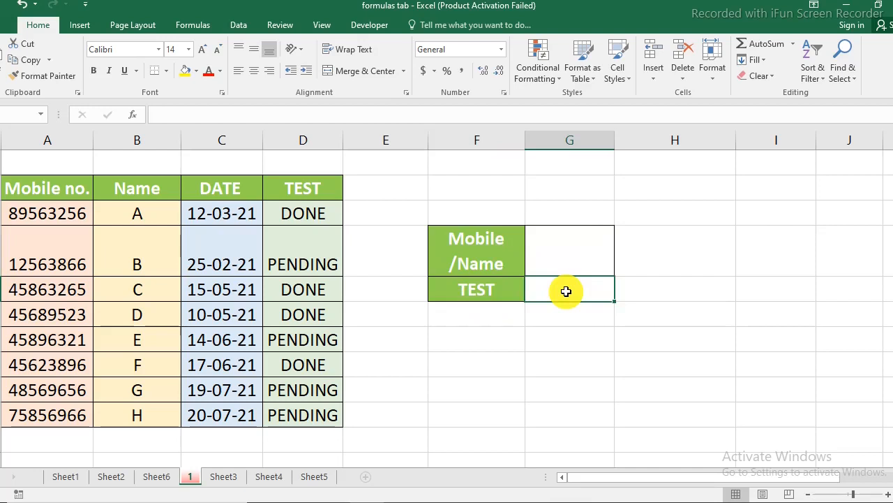
Step: In cell F34, begin an IF formula whose logical test uses ISNUMBER to check whether G31 holds a number
{"action": "left_click", "coordinate": [480, 338]}
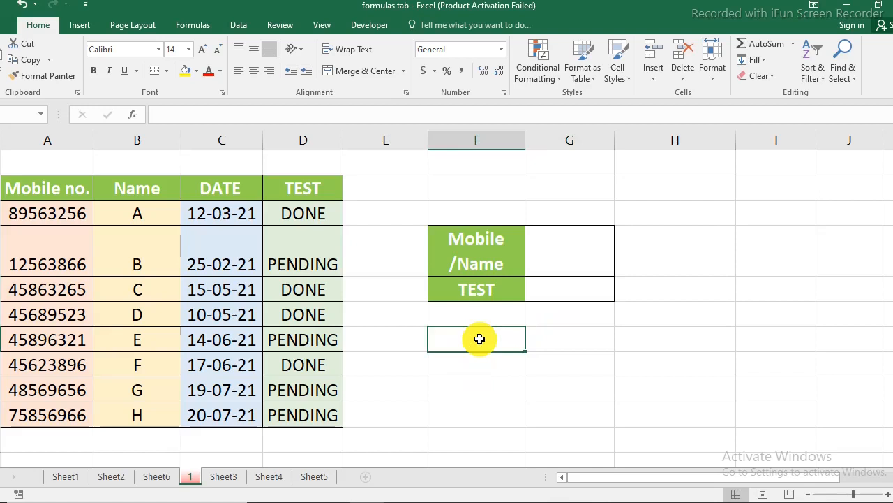
{"action": "type", "text": "=if"}
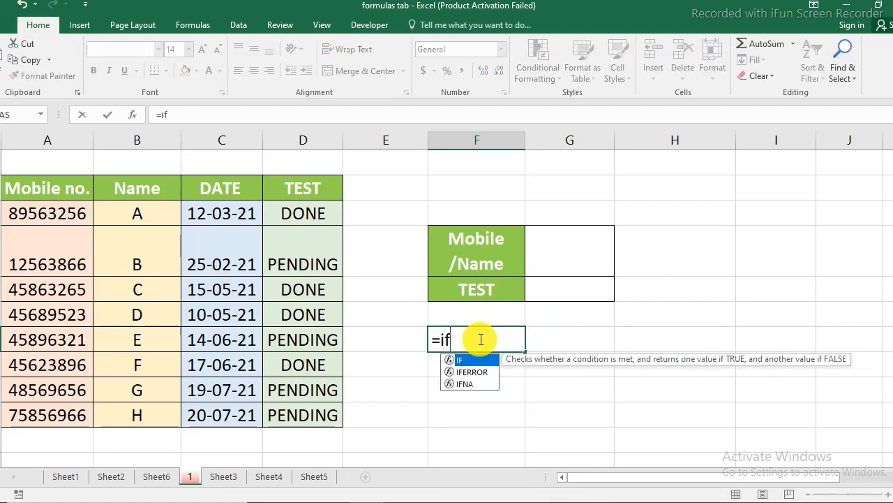
{"action": "type", "text": "("}
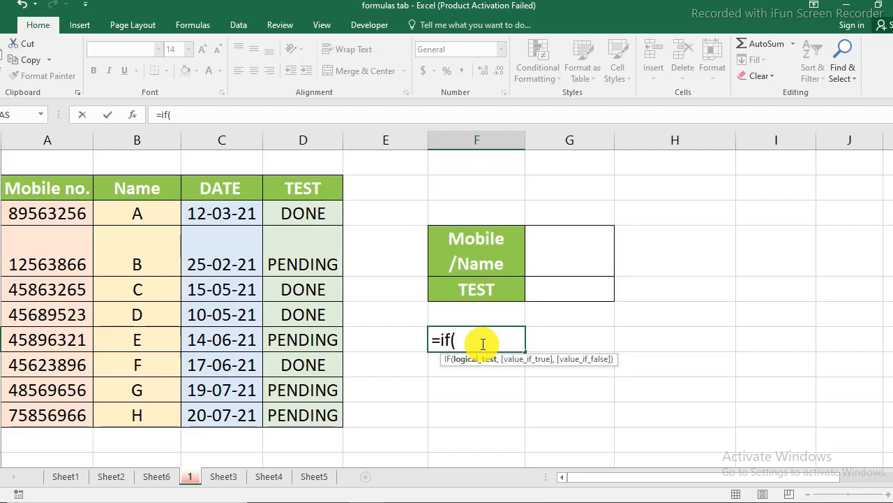
{"action": "type", "text": "isnu"}
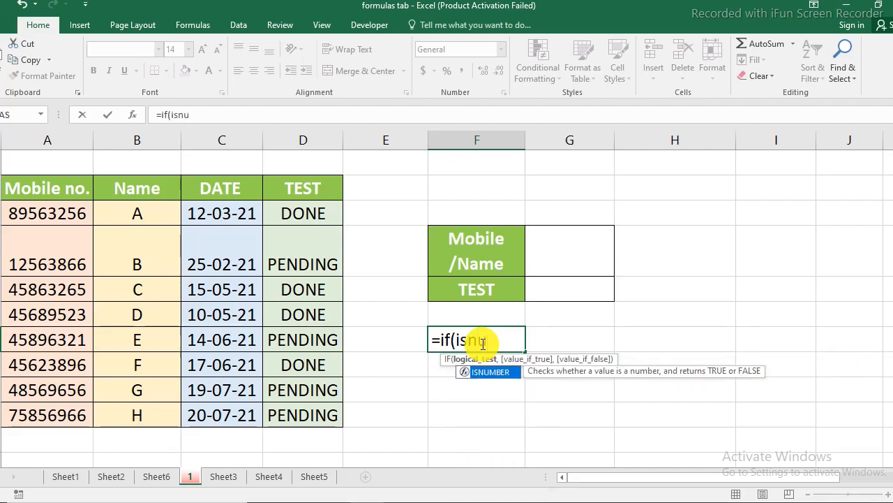
{"action": "type", "text": "mber("}
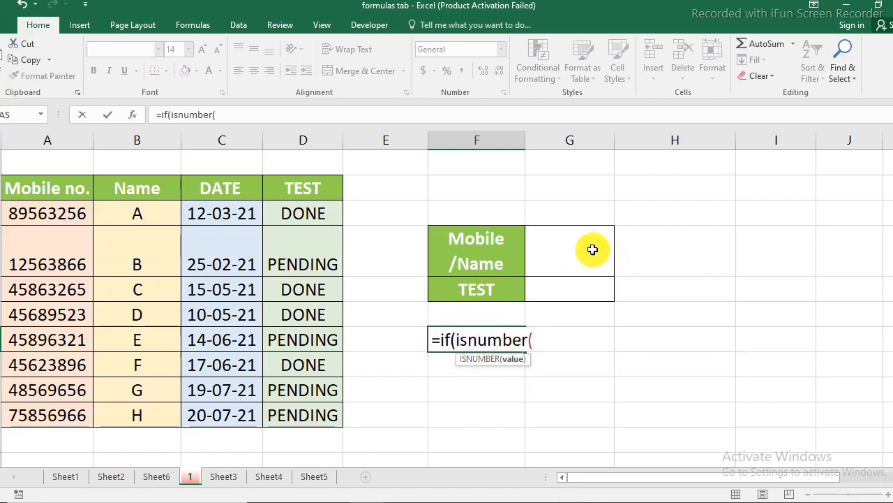
{"action": "left_click", "coordinate": [566, 255]}
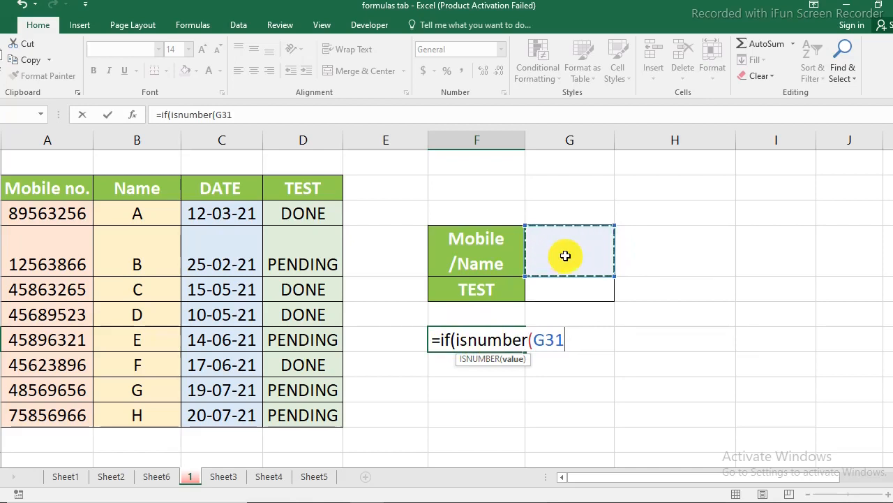
{"action": "type", "text": ")"}
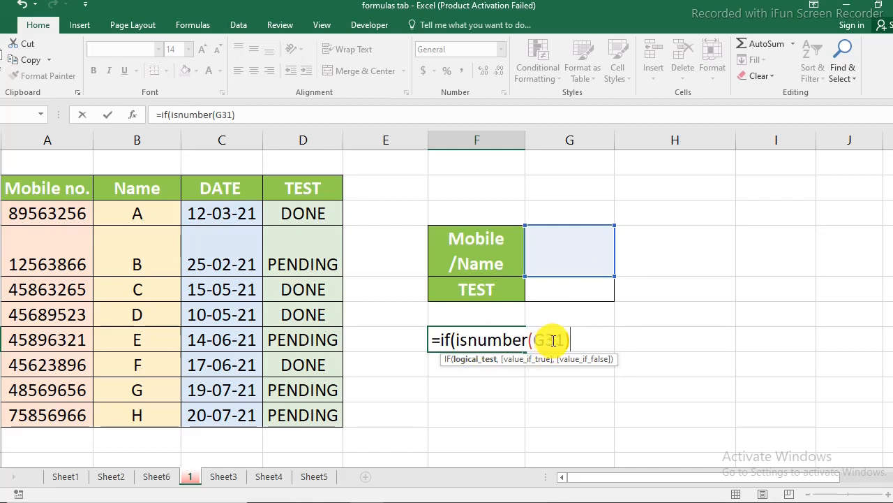
{"action": "type", "text": ","}
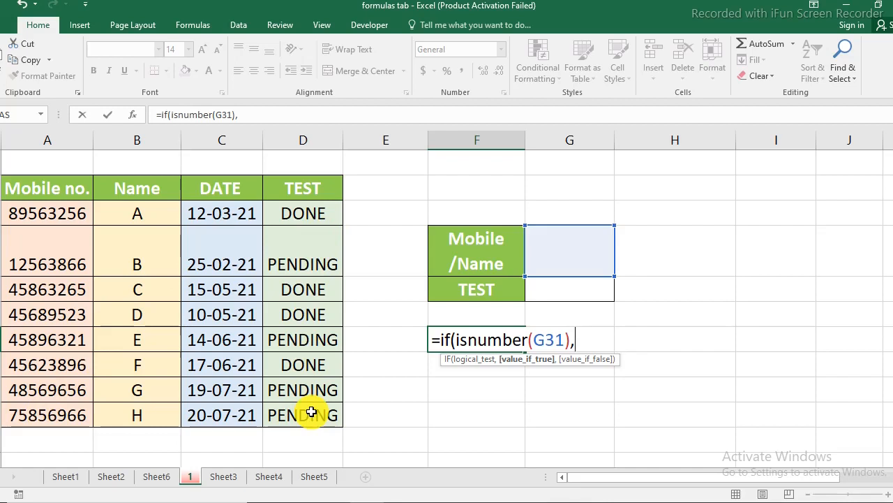
Step: For the IF formula's value if true, begin a VLOOKUP with G31 as the lookup value
{"action": "type", "text": "v"}
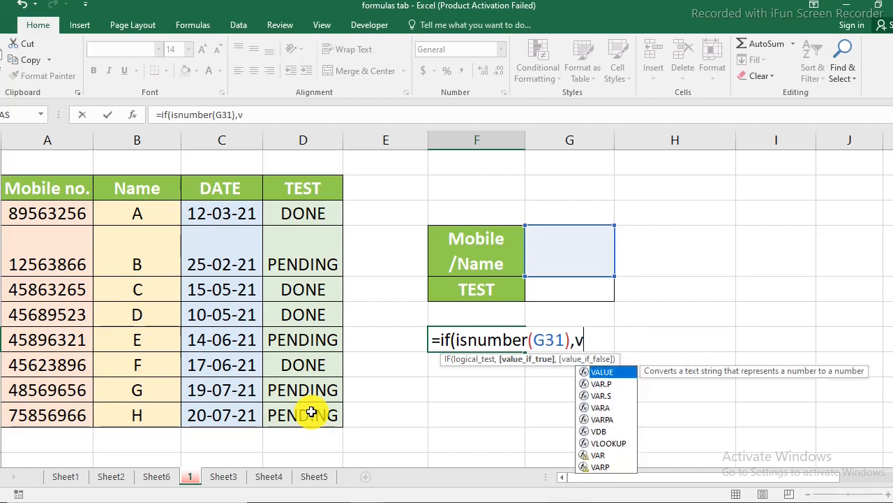
{"action": "type", "text": "looku"}
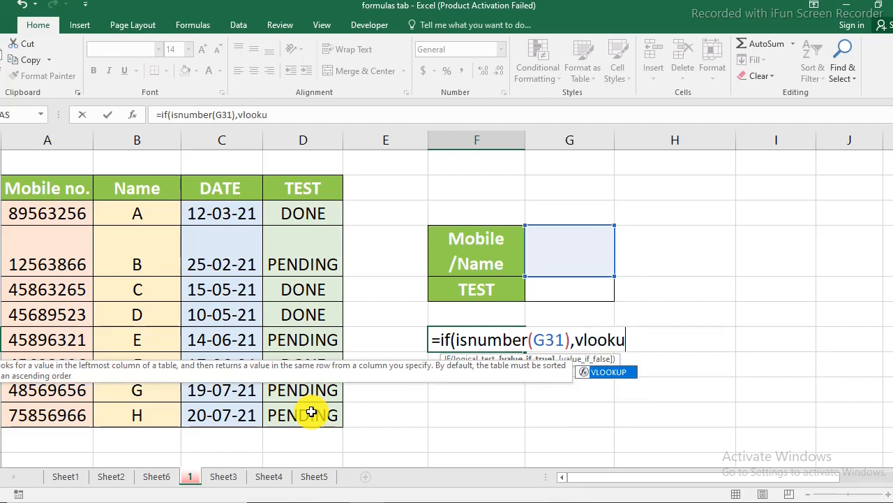
{"action": "type", "text": "p("}
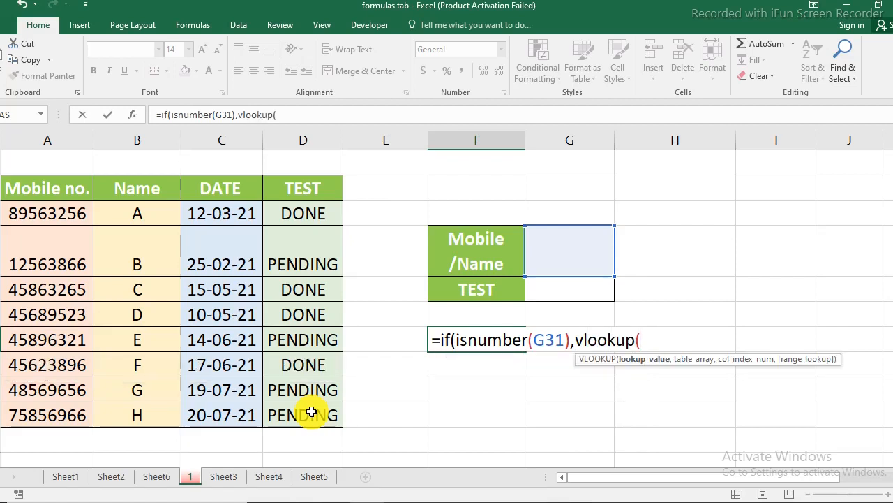
{"action": "left_click", "coordinate": [579, 253]}
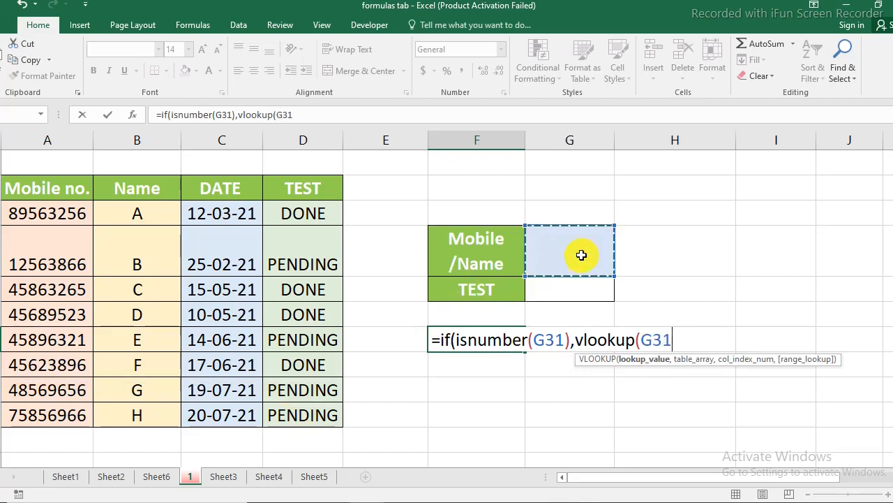
{"action": "type", "text": ","}
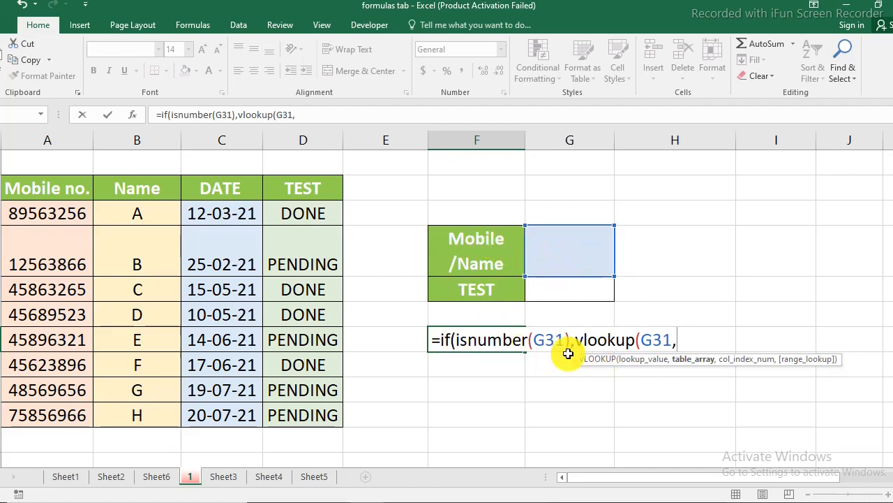
Step: Complete this VLOOKUP with the absolute table range $A$30:$D$37, column index 4 and FALSE for an exact match
{"action": "left_click_drag", "start_coordinate": [39, 212], "coordinate": [291, 414]}
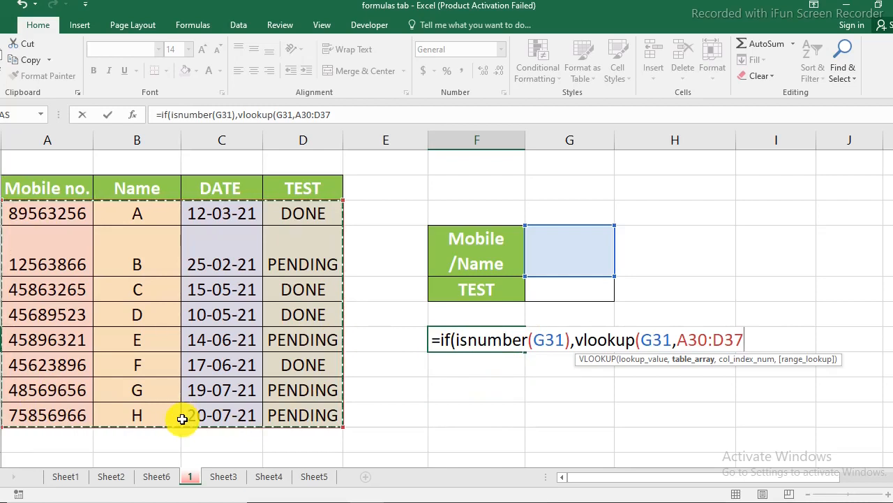
{"action": "key", "text": "F4"}
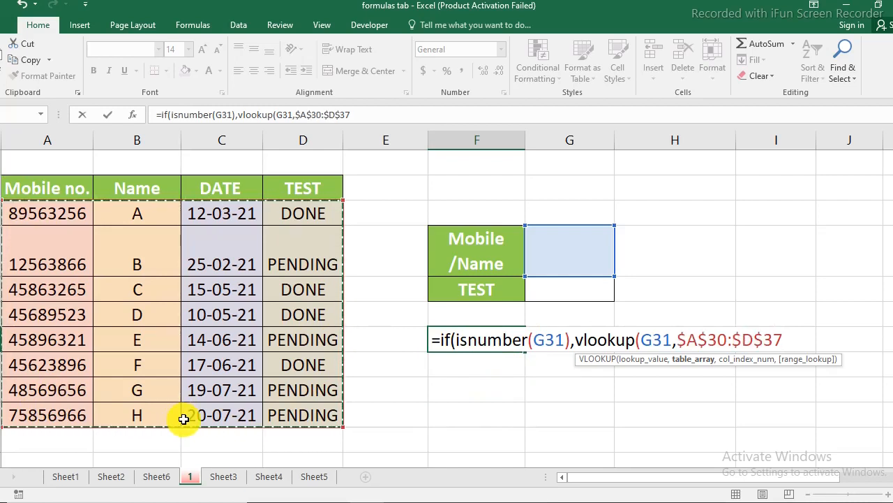
{"action": "type", "text": ","}
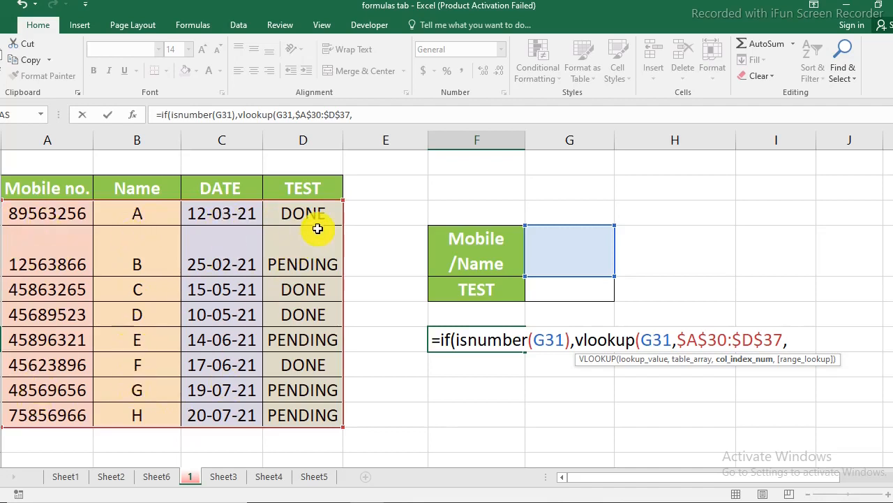
{"action": "type", "text": "4"}
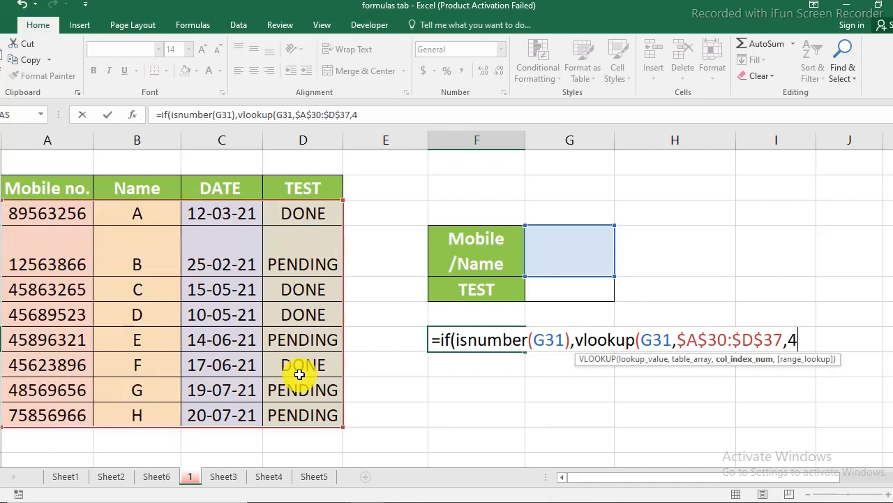
{"action": "type", "text": ","}
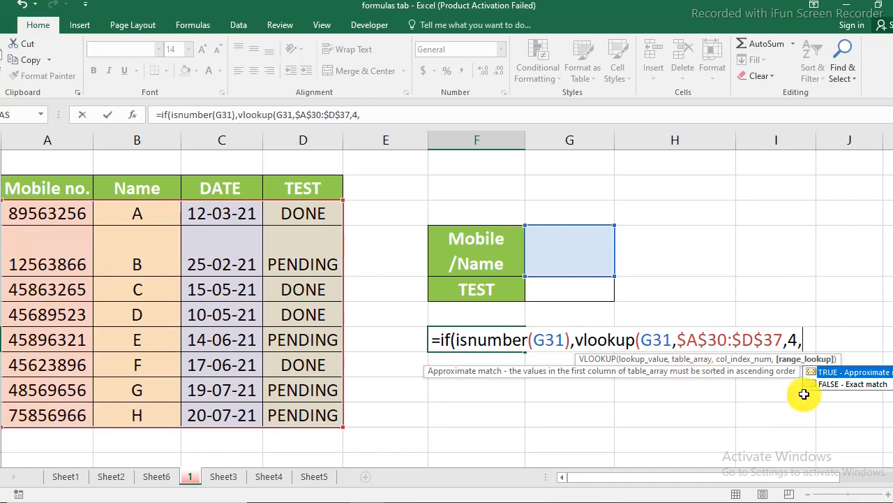
{"action": "double_click", "coordinate": [834, 384]}
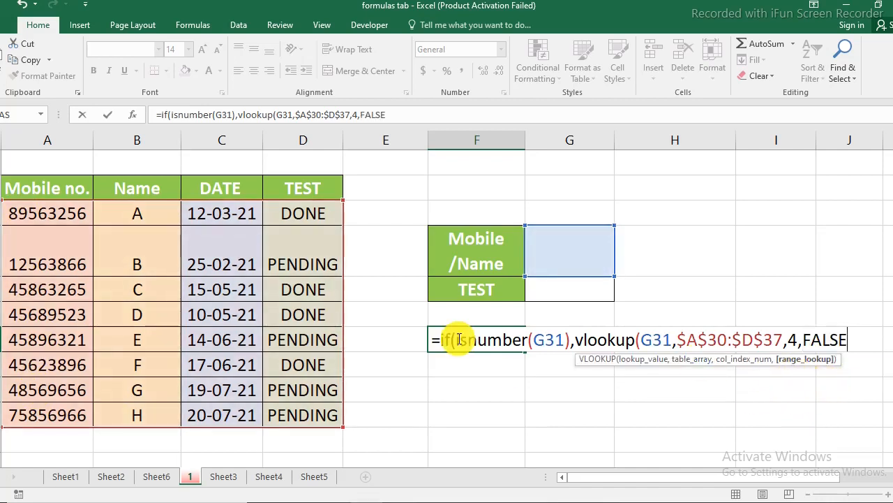
{"action": "type", "text": ")"}
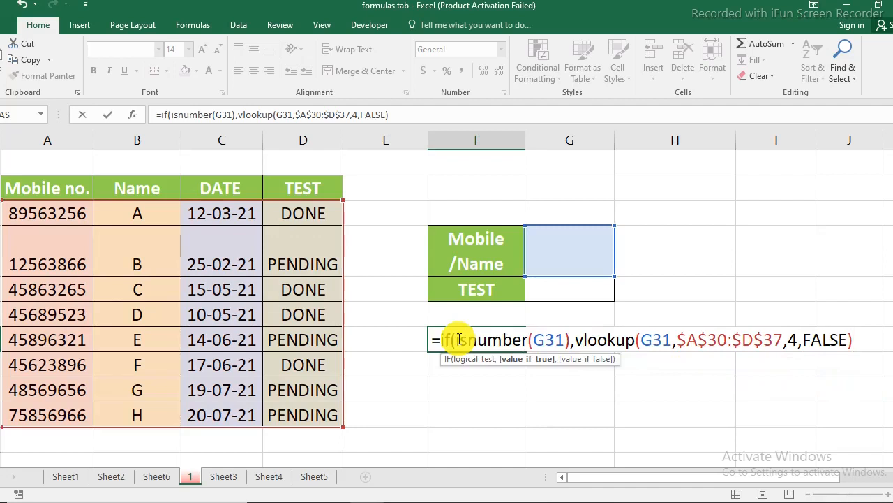
Step: On a new formula line, begin a second VLOOKUP of G31 as the IF formula's value if false
{"action": "type", "text": ","}
{"action": "key", "text": "alt+Return"}
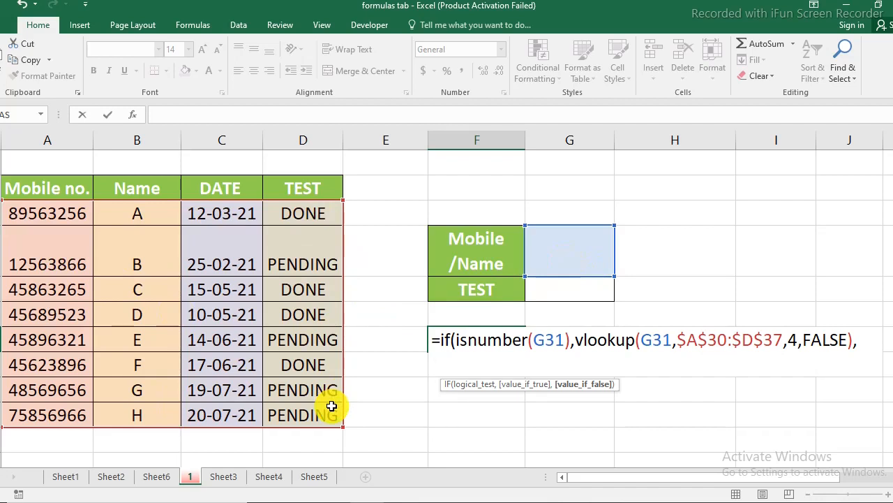
{"action": "type", "text": "v"}
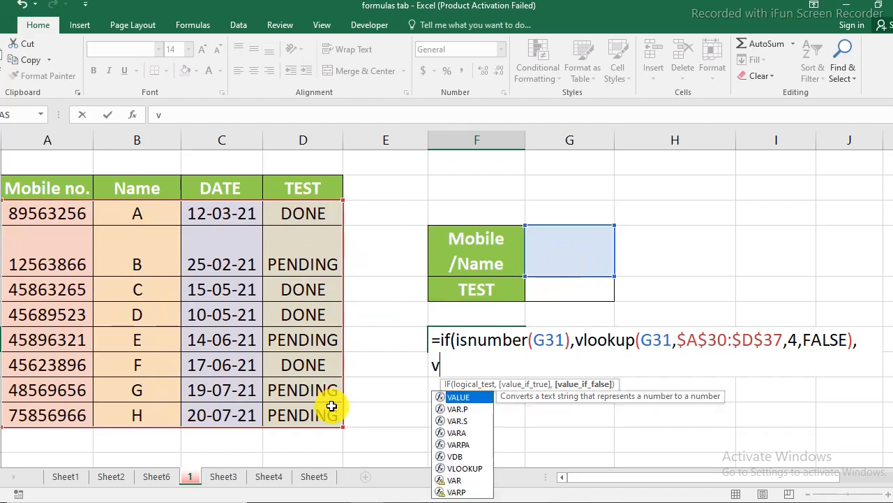
{"action": "type", "text": "lookup"}
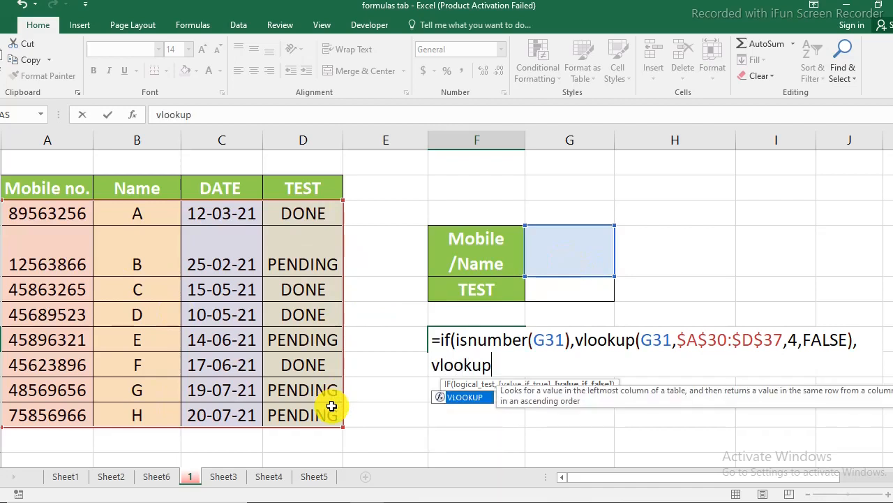
{"action": "type", "text": "("}
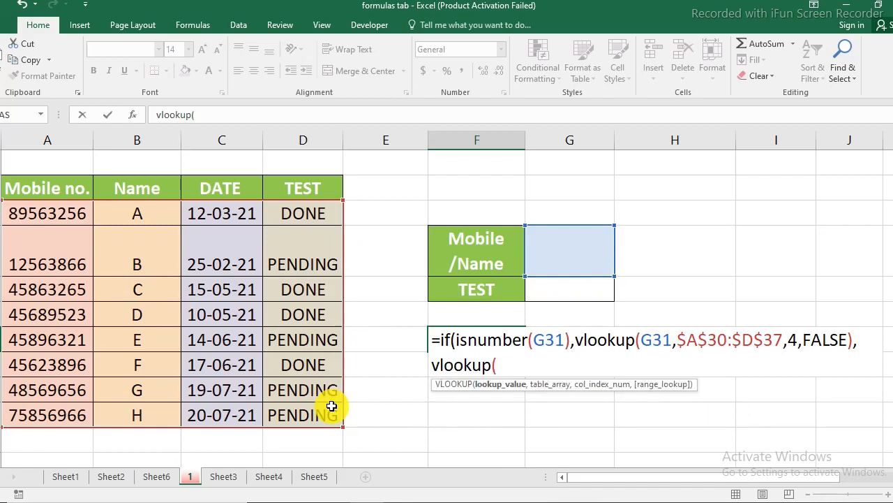
{"action": "left_click", "coordinate": [538, 256]}
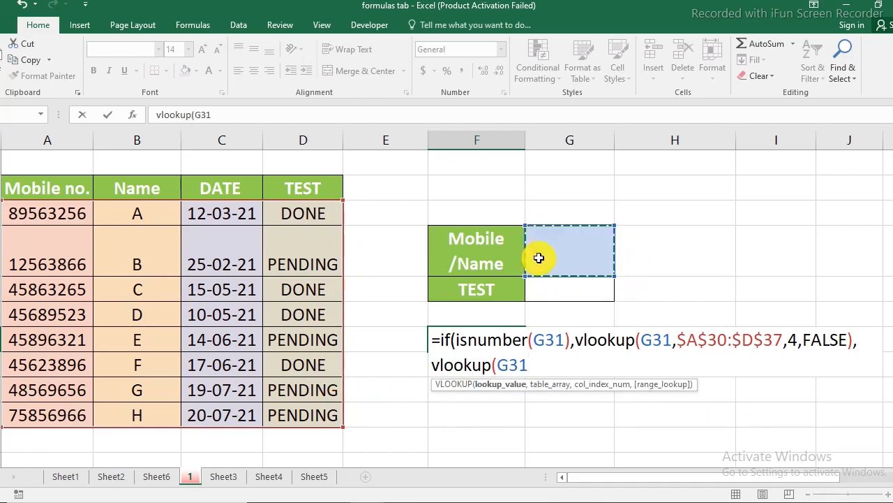
{"action": "type", "text": ","}
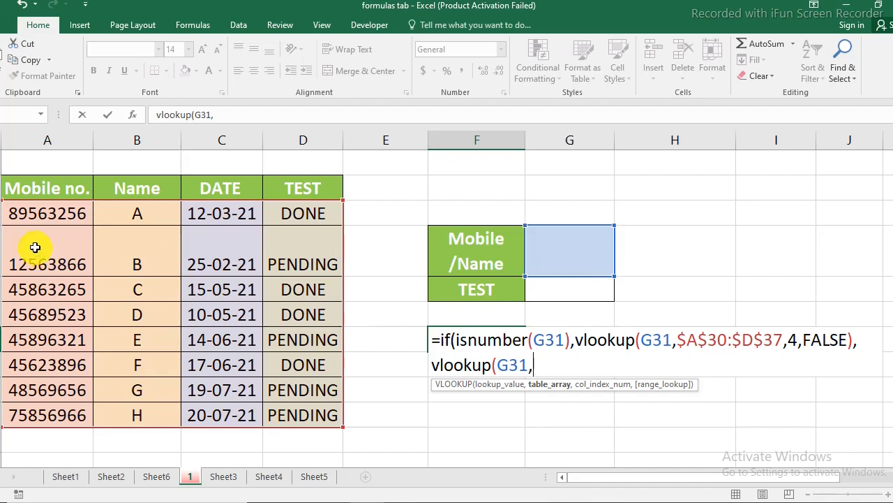
{"action": "left_click_drag", "start_coordinate": [30, 207], "coordinate": [287, 410]}
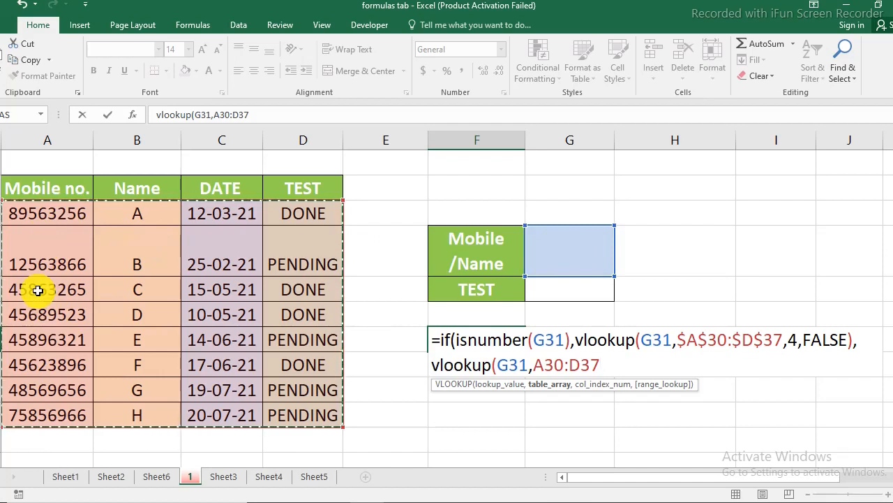
{"action": "key", "text": "BackSpace"}
{"action": "key", "text": "BackSpace"}
{"action": "key", "text": "BackSpace"}
{"action": "key", "text": "BackSpace"}
{"action": "key", "text": "BackSpace"}
{"action": "key", "text": "BackSpace"}
{"action": "key", "text": "BackSpace"}
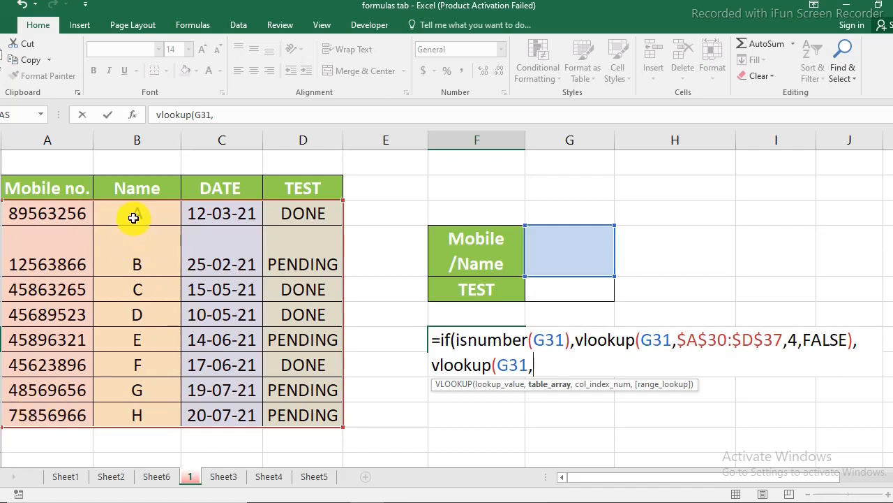
Step: Complete the second VLOOKUP with the absolute table range $B$30:$D$37, column index 3 and FALSE, then close and enter the IF formula
{"action": "left_click_drag", "start_coordinate": [134, 218], "coordinate": [326, 412]}
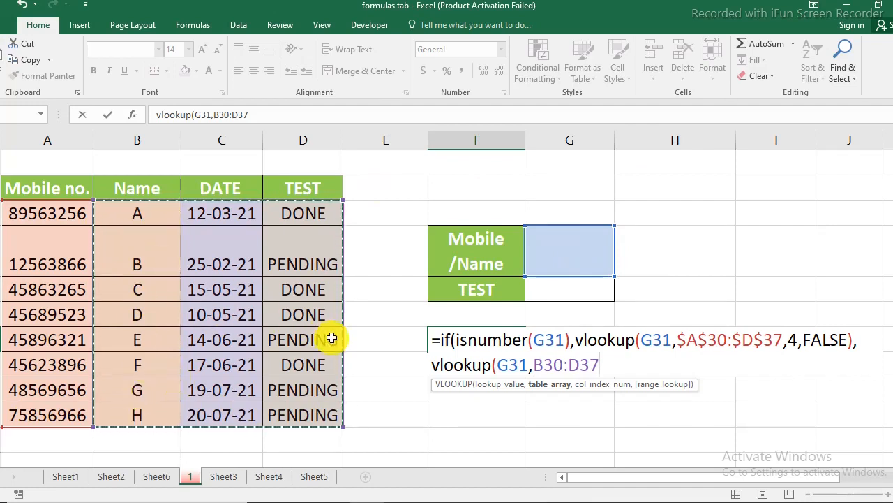
{"action": "key", "text": "F4"}
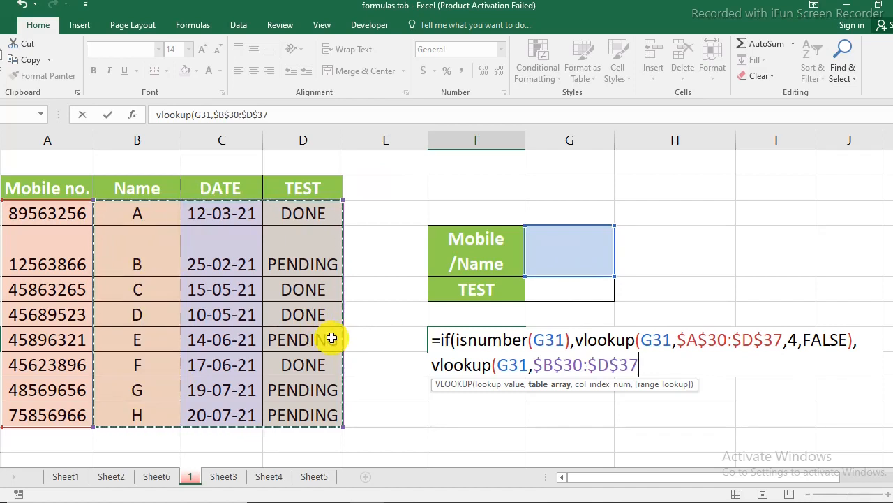
{"action": "type", "text": ","}
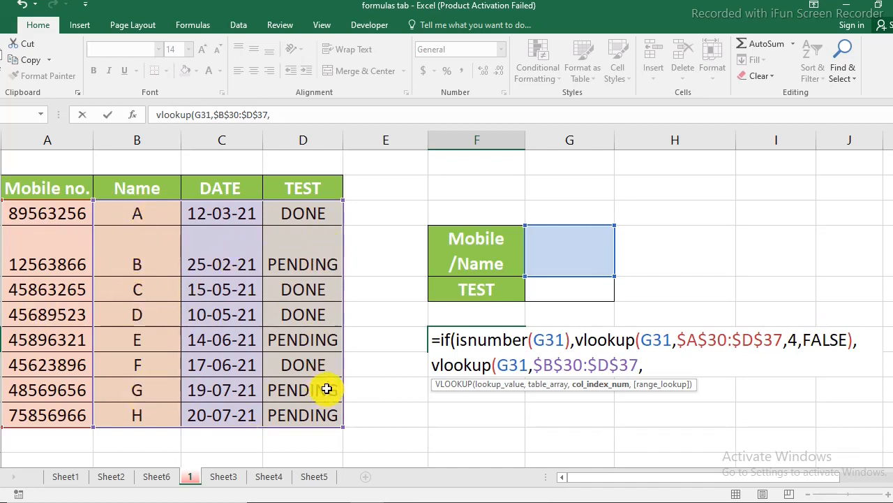
{"action": "type", "text": "3,"}
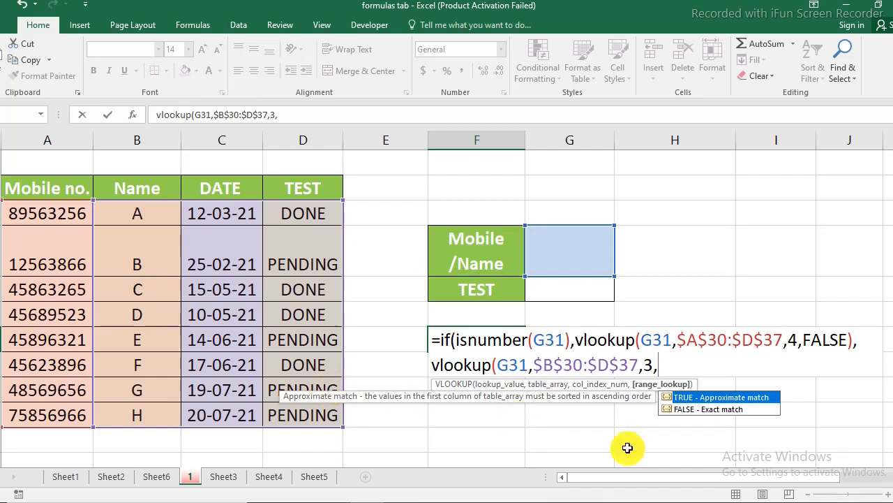
{"action": "double_click", "coordinate": [686, 411]}
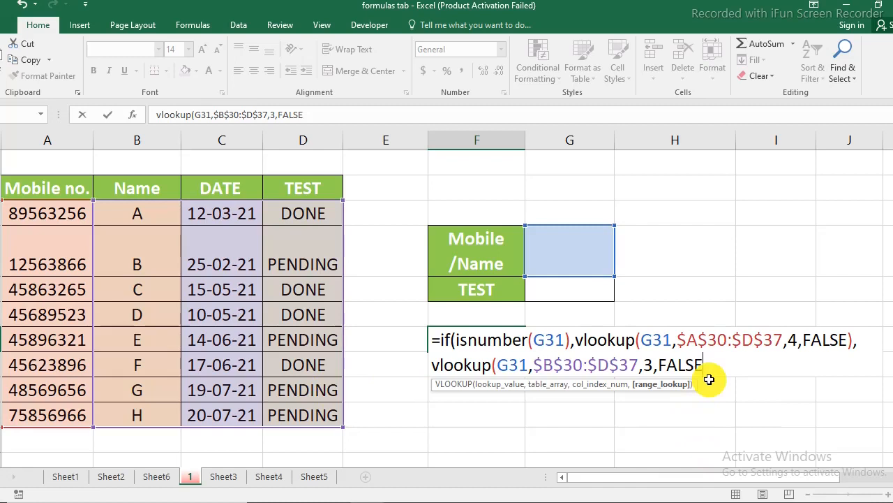
{"action": "type", "text": ")"}
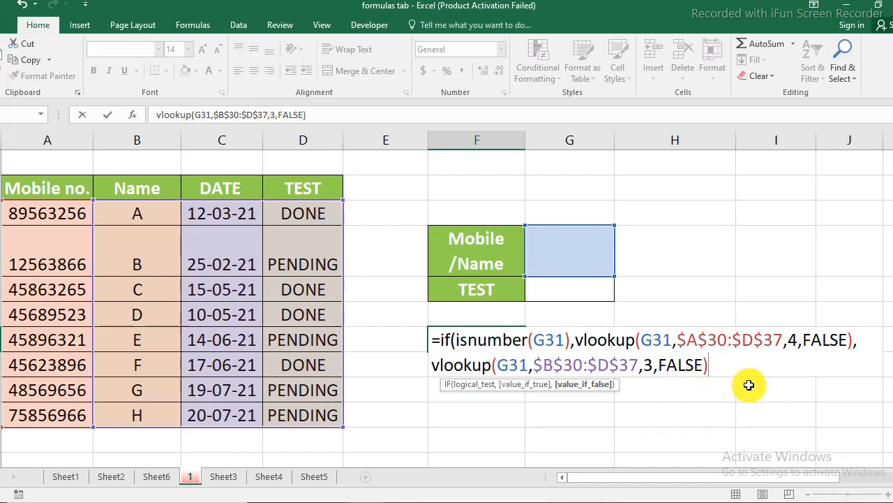
{"action": "type", "text": ")"}
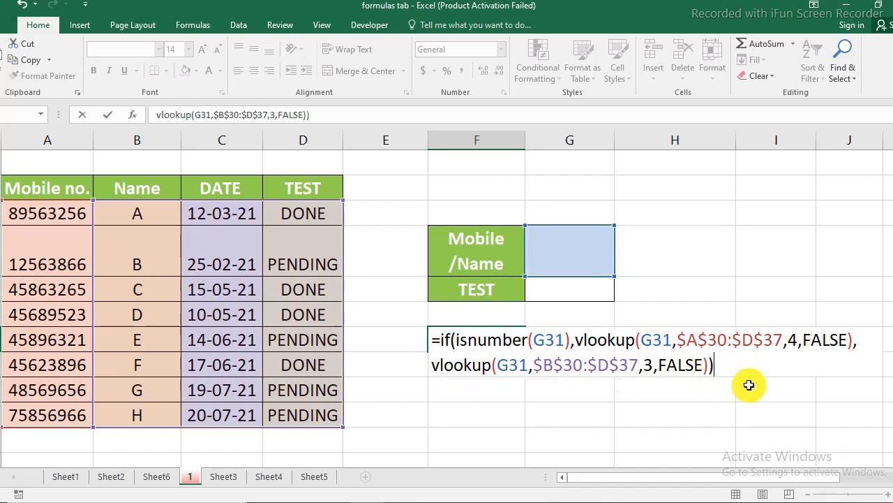
{"action": "key", "text": "Return"}
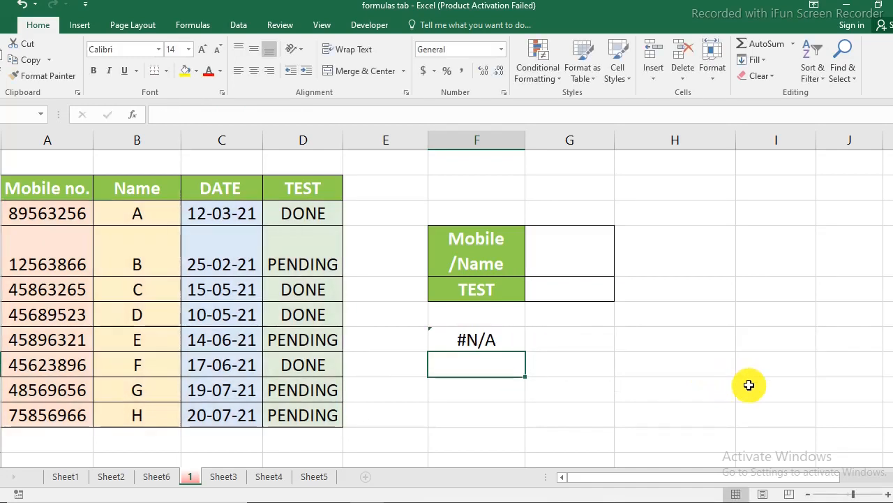
Step: Test the formula by entering d as the lookup name in G31, and compare F34 with that name's TEST entry
{"action": "left_click", "coordinate": [474, 341]}
{"action": "left_click", "coordinate": [559, 252]}
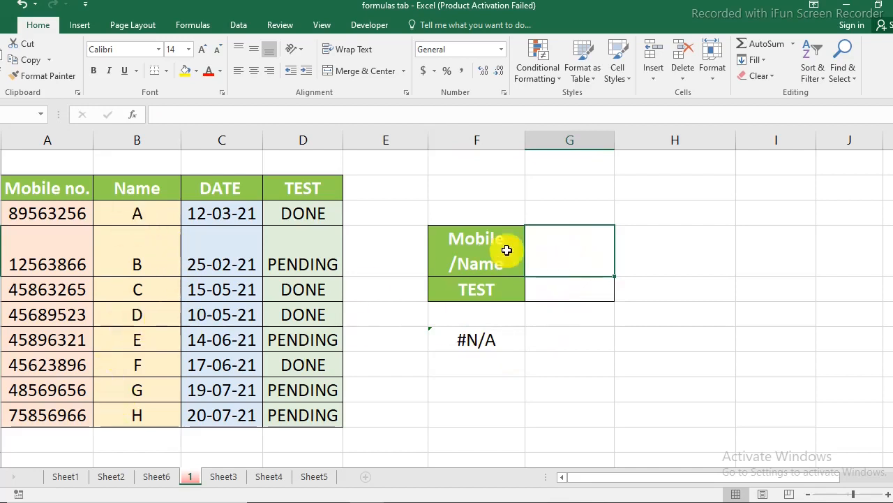
{"action": "type", "text": "d"}
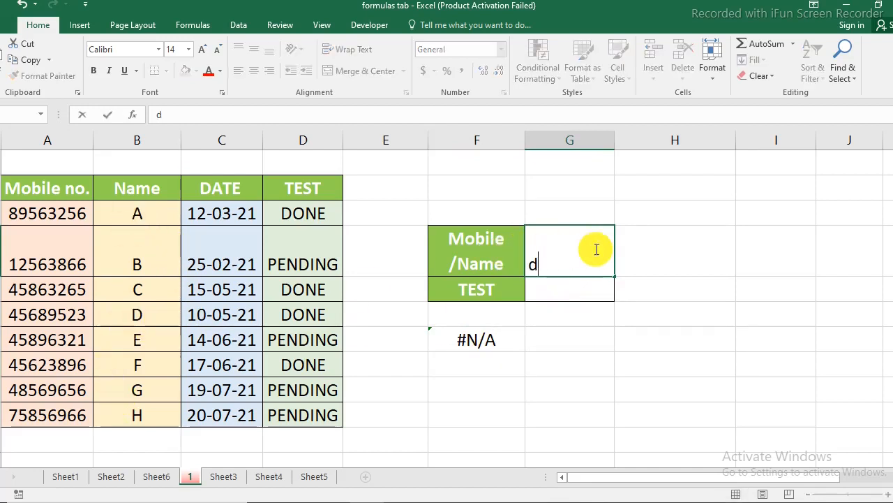
{"action": "key", "text": "Return"}
{"action": "left_click", "coordinate": [134, 314]}
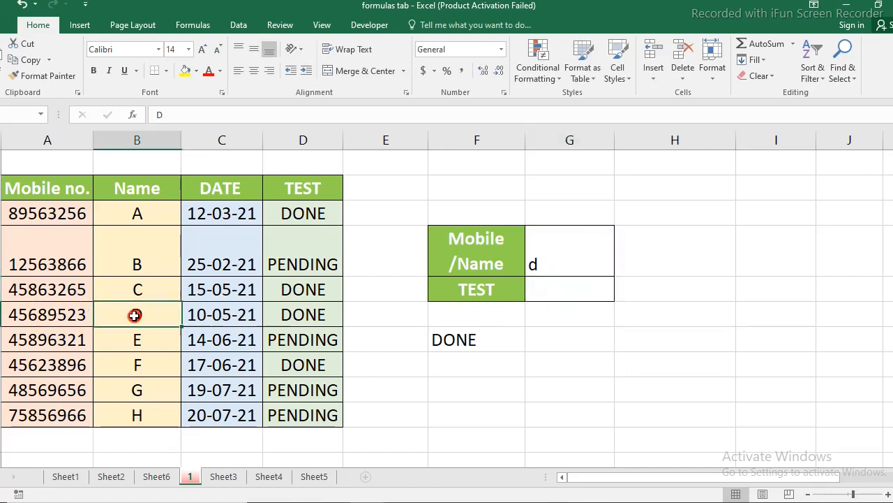
{"action": "left_click", "coordinate": [299, 317]}
{"action": "left_click", "coordinate": [480, 340]}
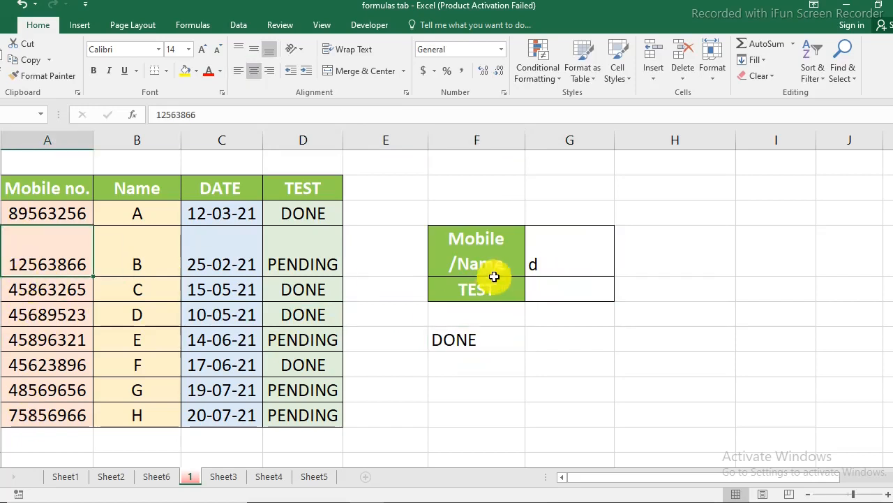
Step: Replace the lookup entry in G31 with the mobile number from the table's second data row, and check F34 against that row's TEST entry
{"action": "left_click", "coordinate": [557, 263]}
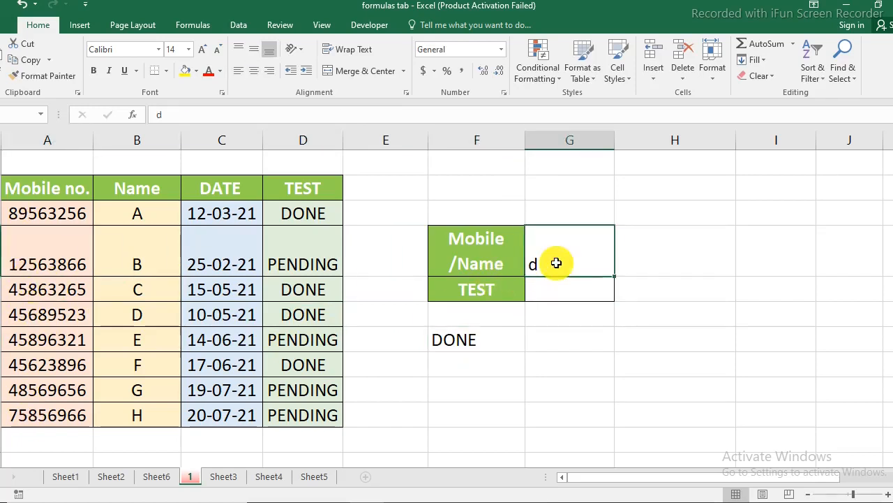
{"action": "type", "text": "1256"}
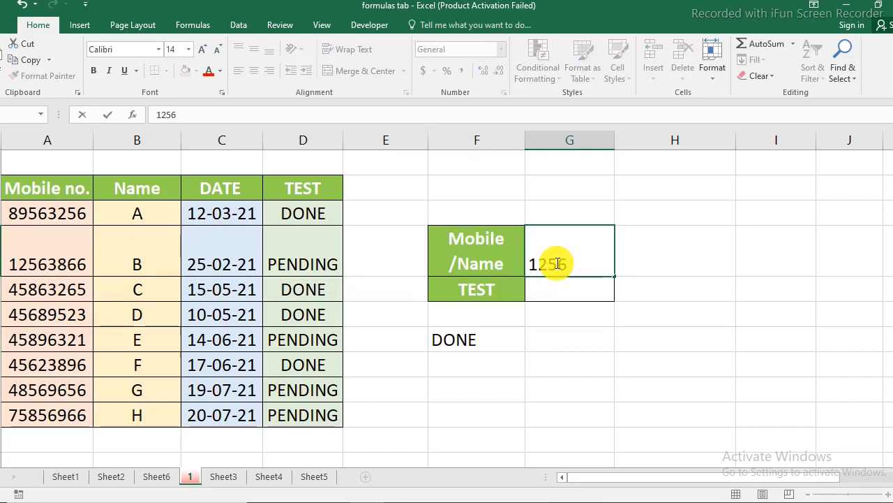
{"action": "type", "text": "3866"}
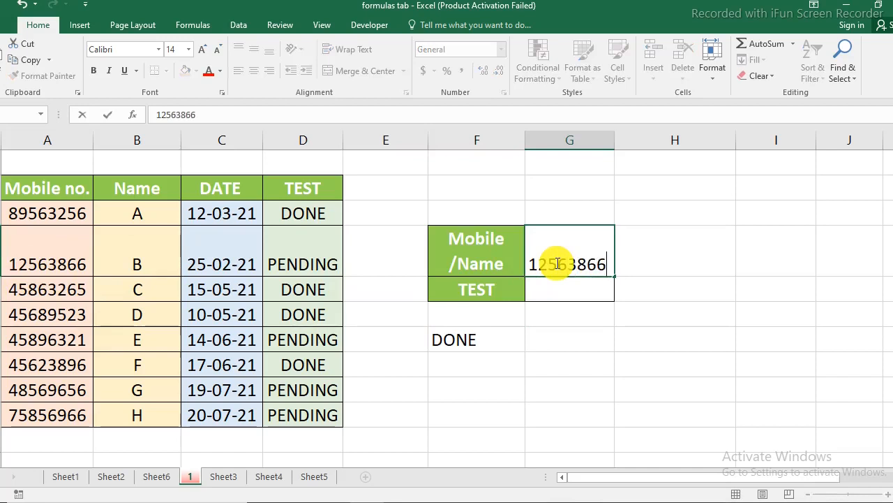
{"action": "key", "text": "Return"}
{"action": "left_click", "coordinate": [461, 341]}
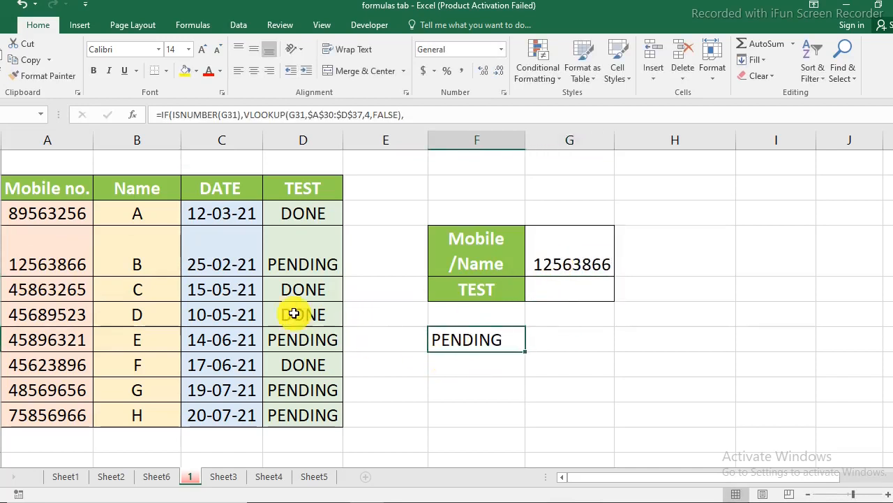
{"action": "left_click", "coordinate": [301, 262]}
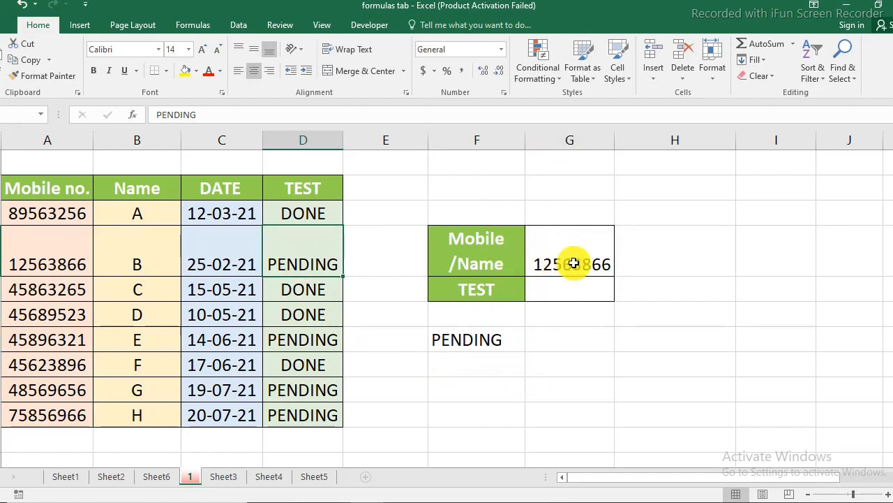
{"action": "left_click", "coordinate": [478, 339]}
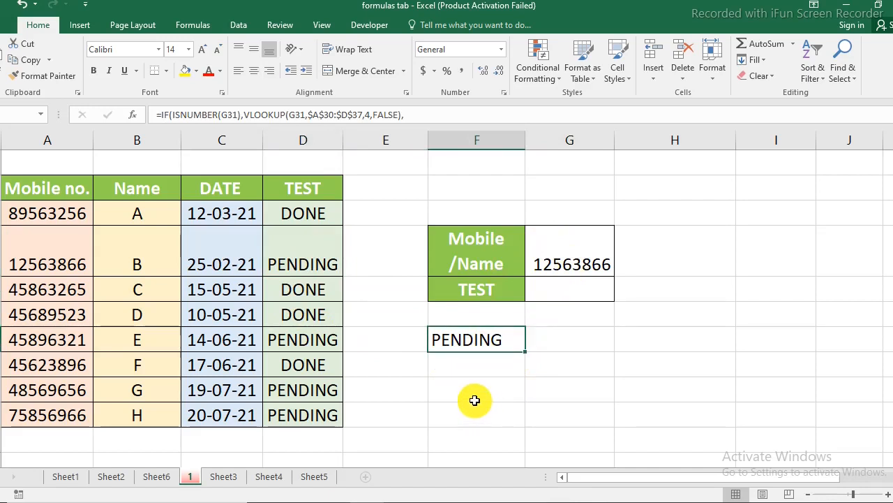
Step: Examine the Eg:3 product table headings and the product and sale price criteria that decide the discount rate
{"action": "scroll", "coordinate": [474, 399], "scroll_direction": "down", "scroll_amount": 5}
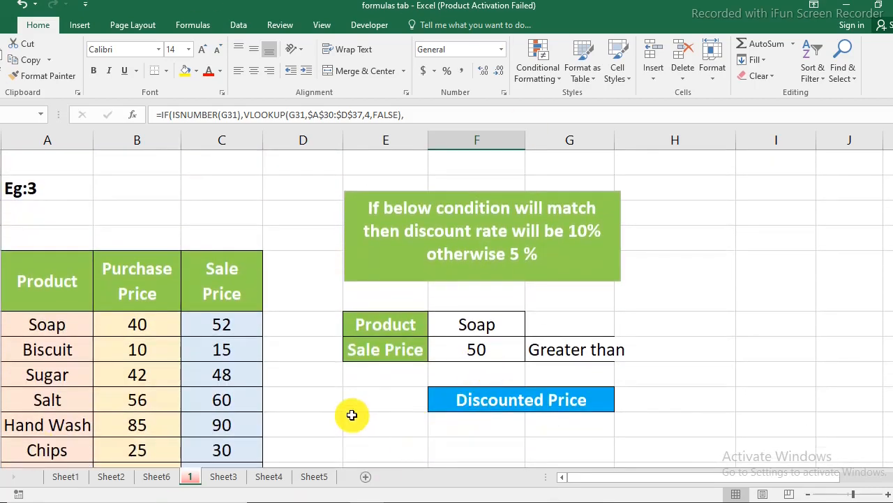
{"action": "left_click", "coordinate": [47, 284]}
{"action": "left_click", "coordinate": [151, 289]}
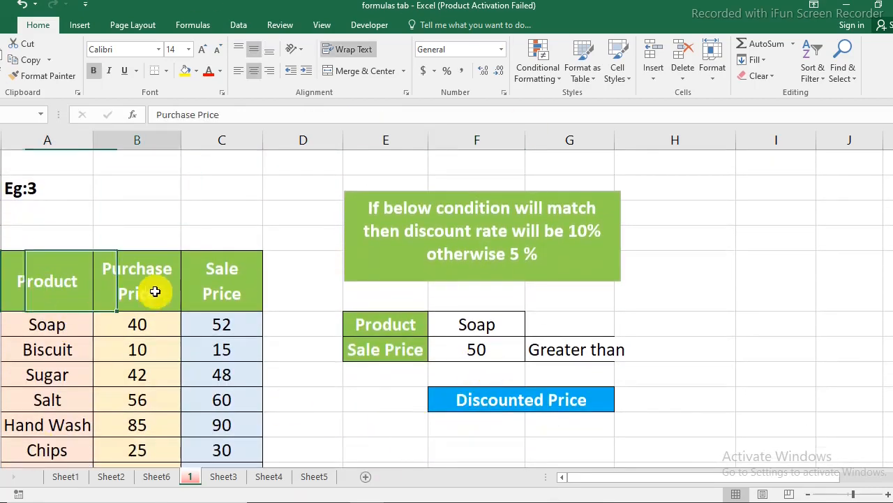
{"action": "left_click", "coordinate": [220, 294]}
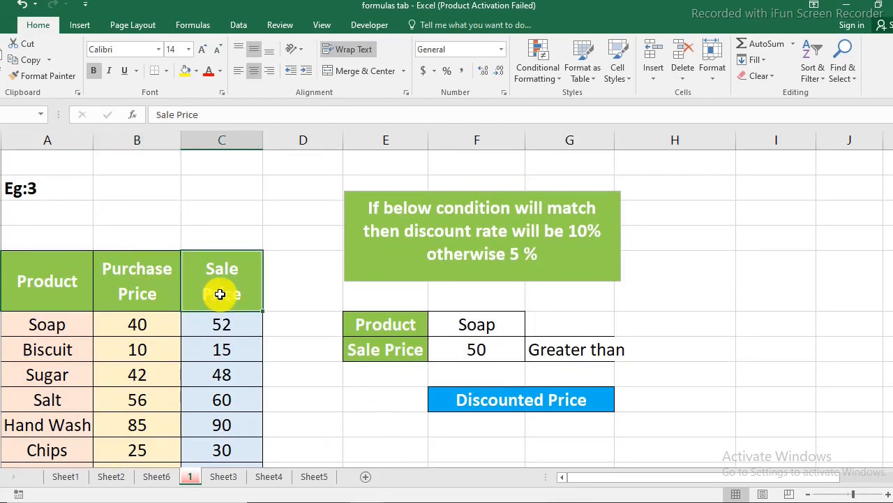
{"action": "left_click", "coordinate": [397, 326]}
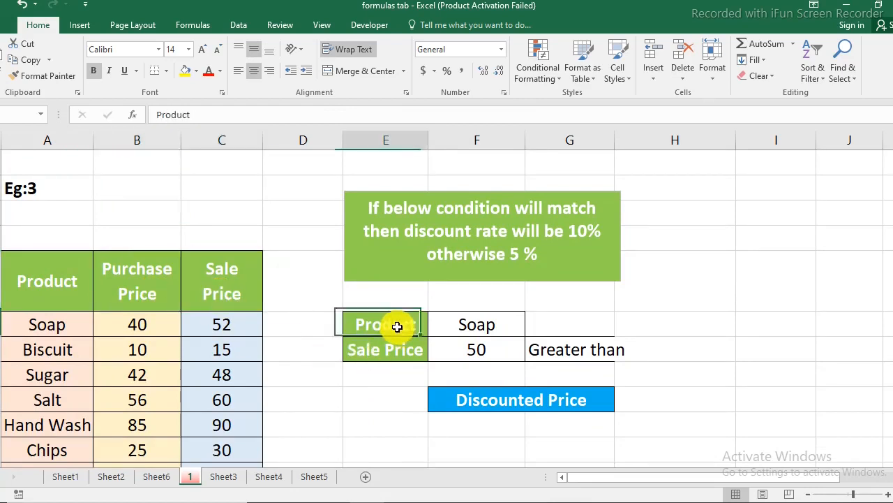
{"action": "left_click", "coordinate": [504, 325]}
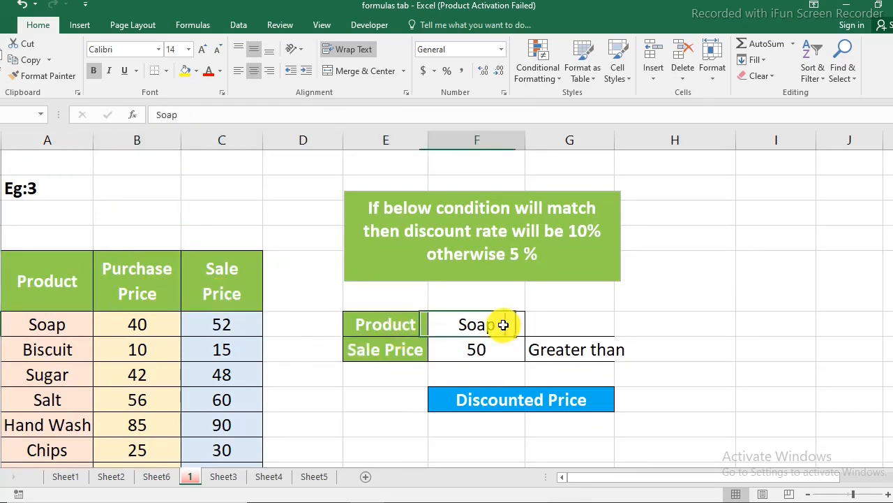
{"action": "left_click", "coordinate": [355, 351]}
{"action": "left_click", "coordinate": [472, 351]}
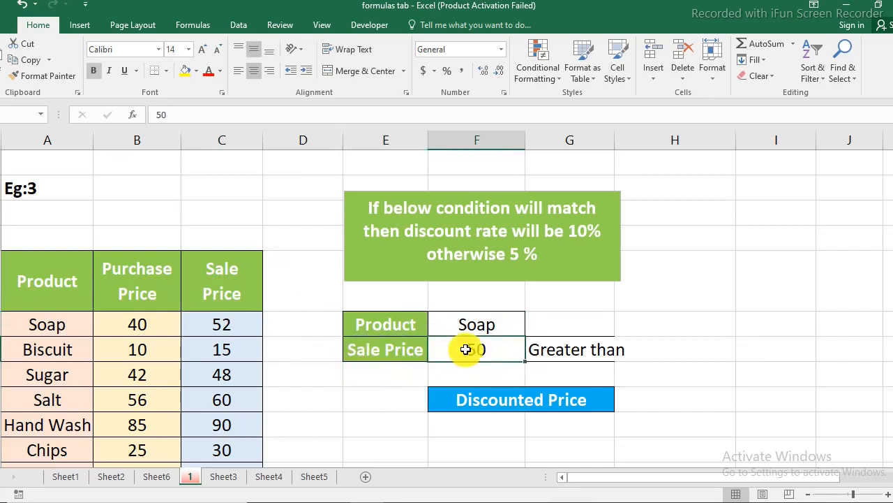
{"action": "left_click", "coordinate": [552, 352]}
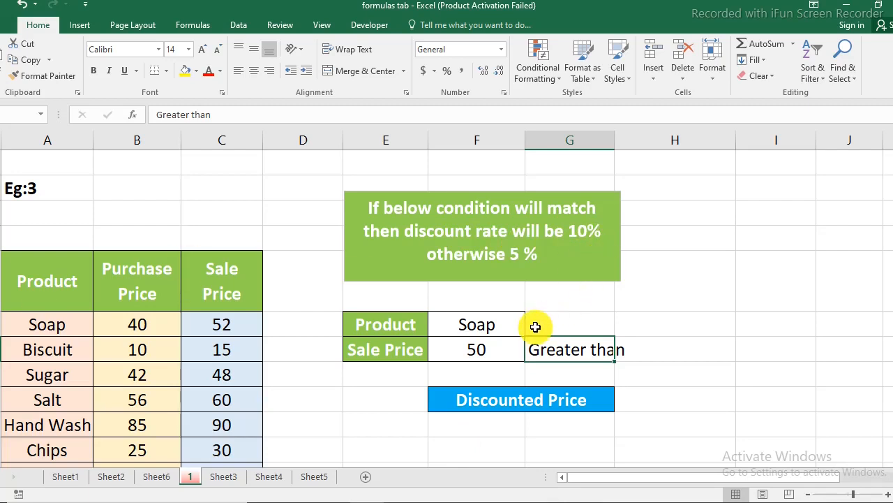
Step: Start an IF formula in the cell below Discounted Price, with a VLOOKUP in its logical test that looks up product cell F48
{"action": "scroll", "coordinate": [535, 327], "scroll_direction": "down", "scroll_amount": 1}
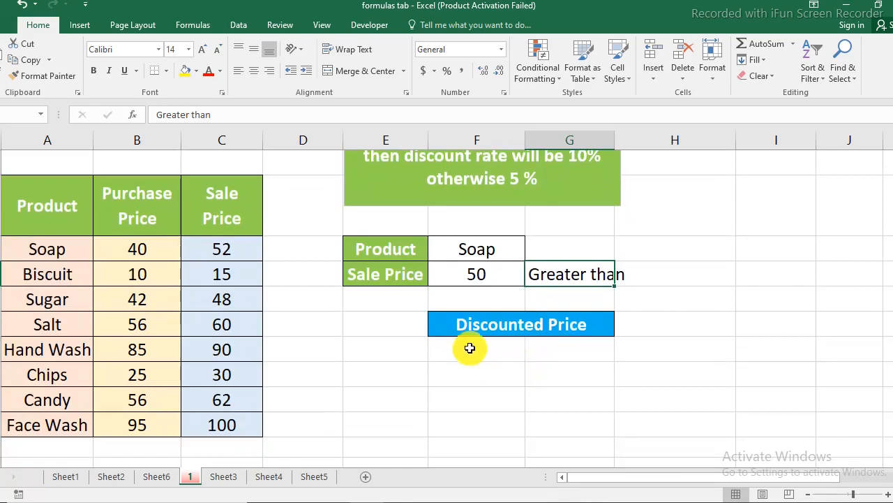
{"action": "left_click", "coordinate": [482, 349]}
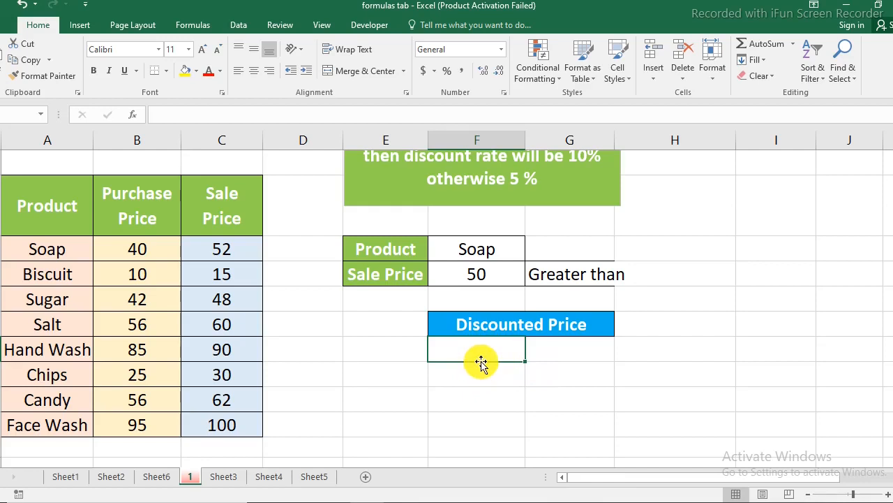
{"action": "type", "text": "="}
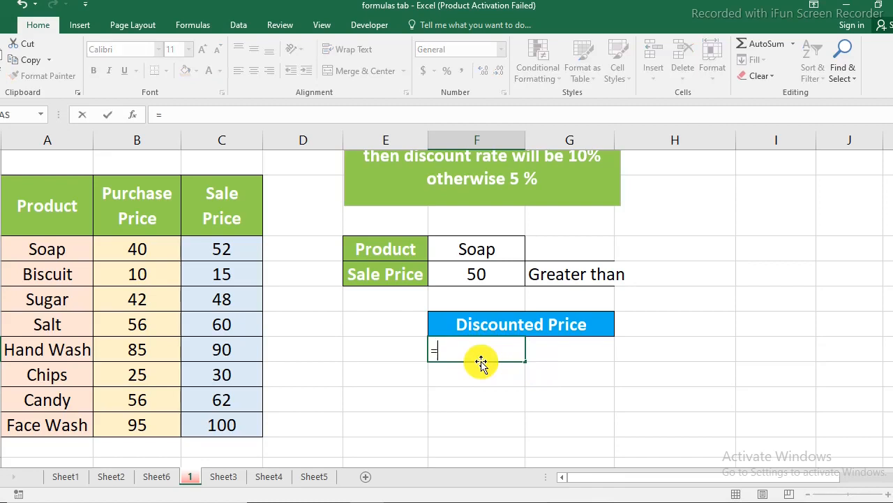
{"action": "type", "text": "if"}
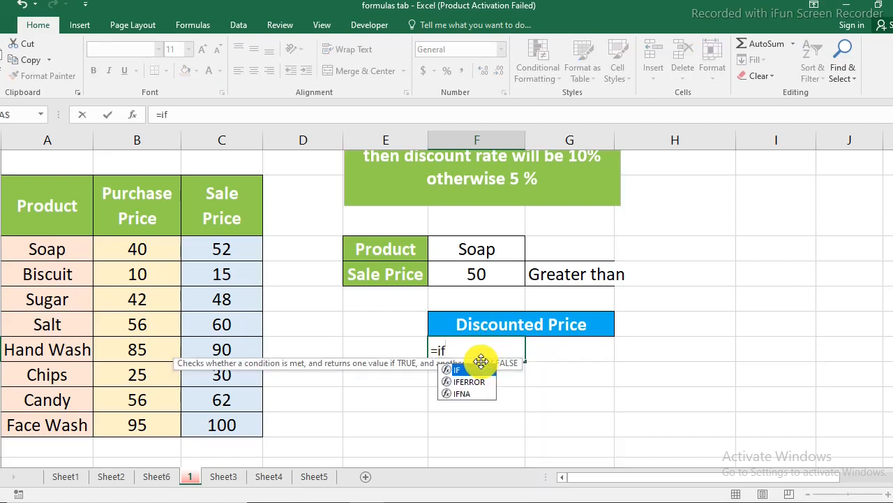
{"action": "type", "text": "("}
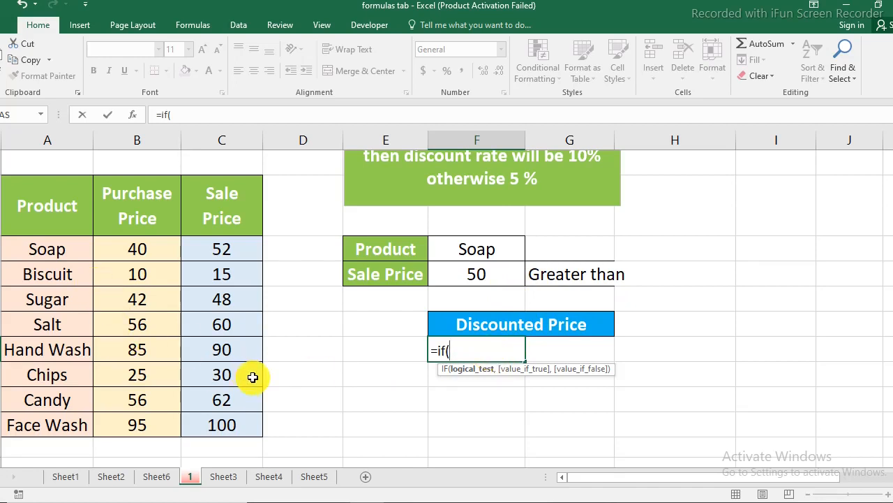
{"action": "type", "text": "vloo"}
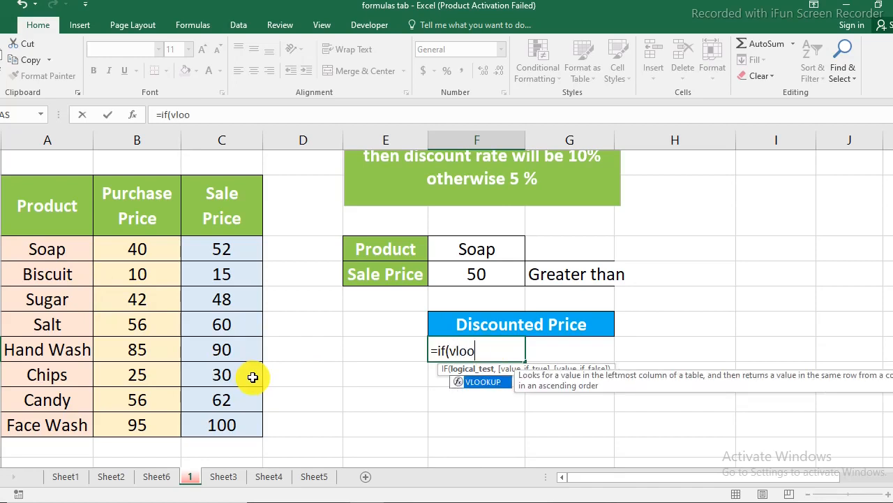
{"action": "type", "text": "kup("}
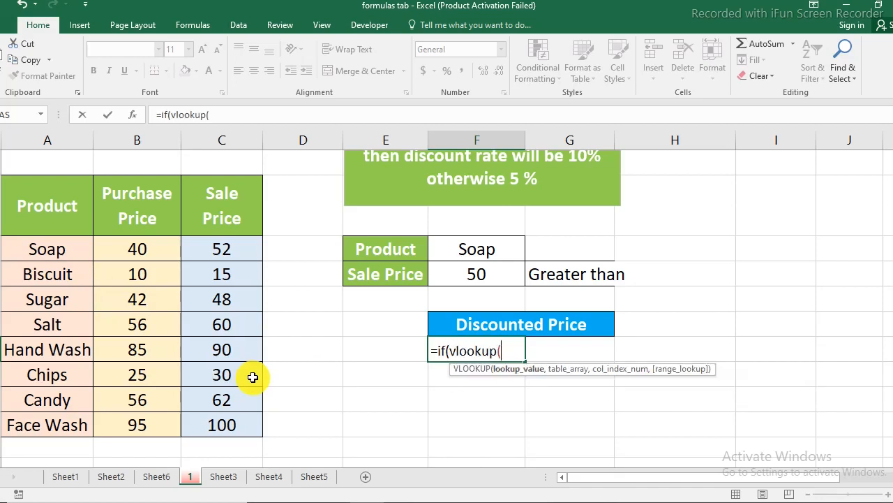
{"action": "left_click", "coordinate": [480, 249]}
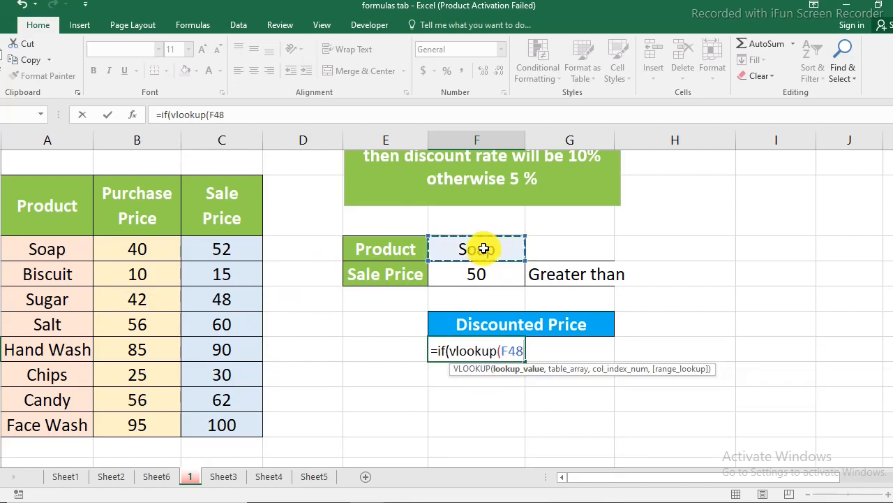
{"action": "type", "text": ","}
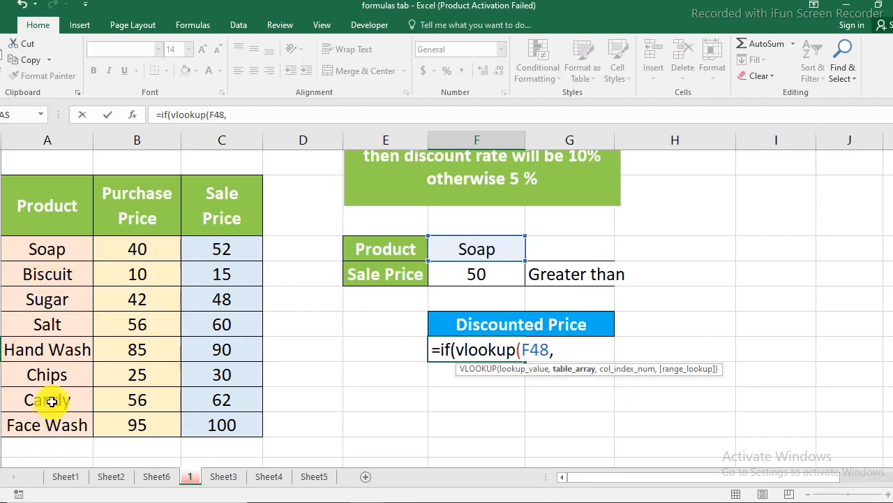
Step: Complete the logical test's VLOOKUP with the absolute product table range $A$48:$C$55, column index 3 and FALSE for an exact match
{"action": "left_click_drag", "start_coordinate": [34, 247], "coordinate": [239, 429]}
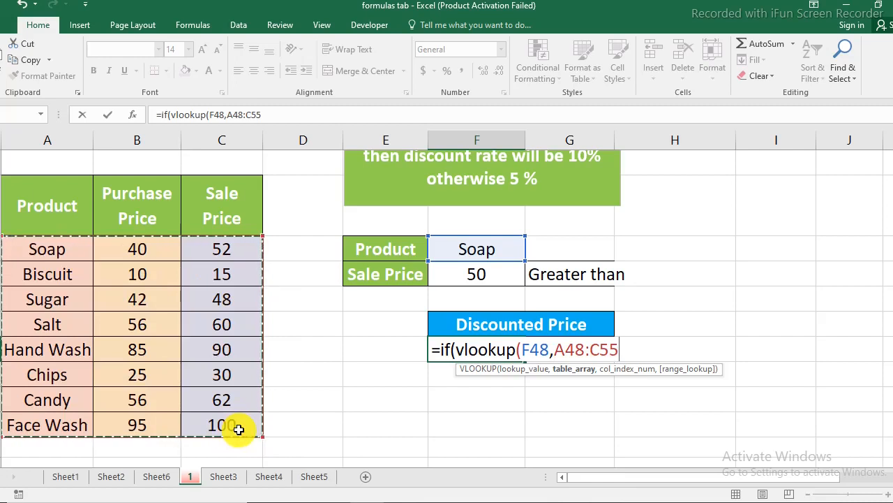
{"action": "key", "text": "F4"}
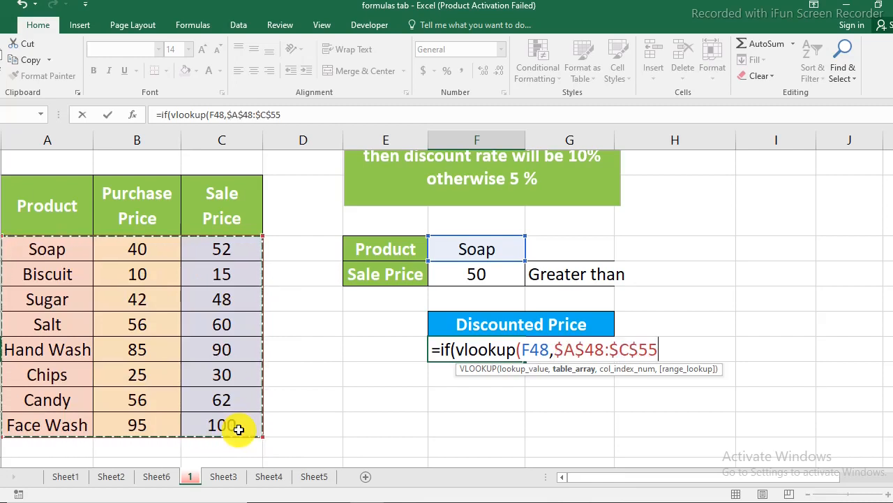
{"action": "type", "text": ","}
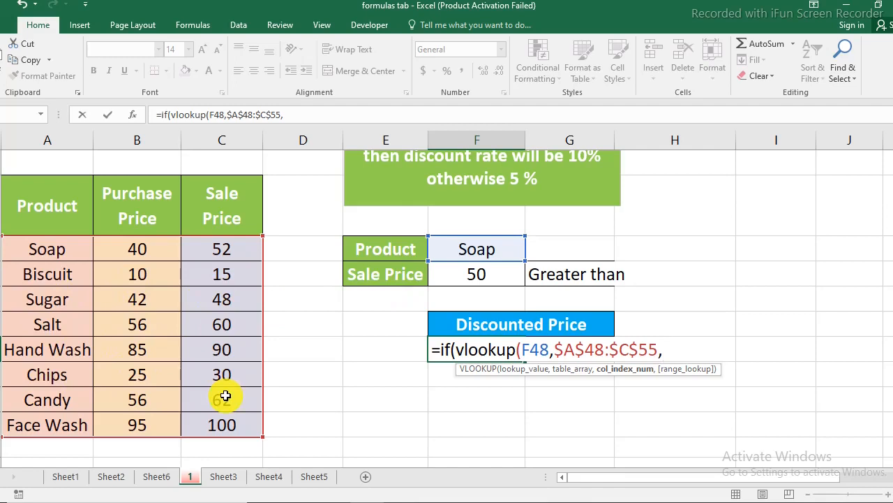
{"action": "type", "text": "3,"}
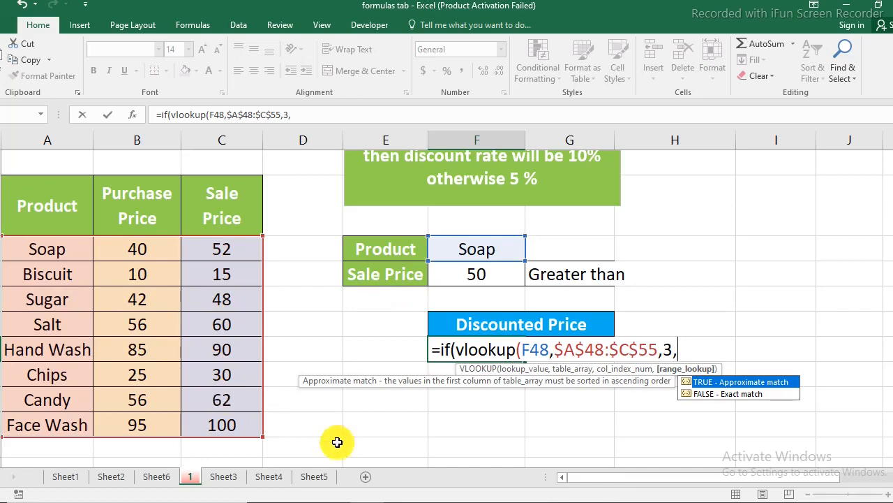
{"action": "double_click", "coordinate": [704, 393]}
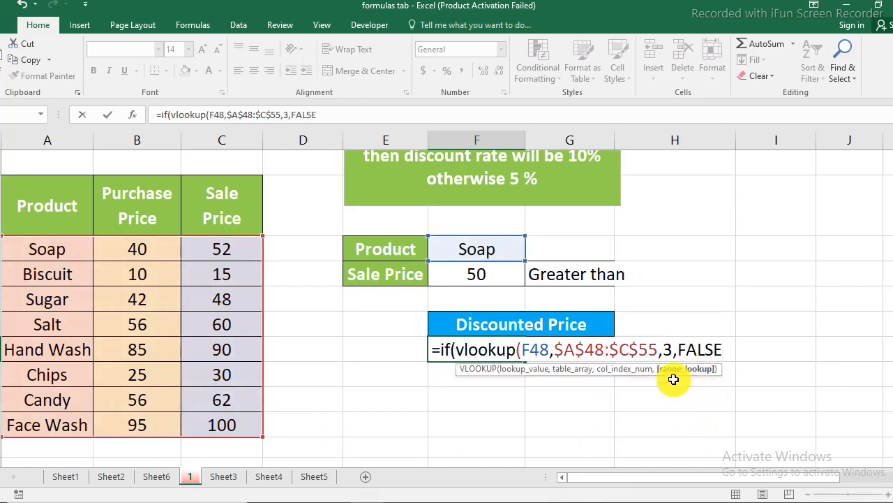
{"action": "type", "text": ")"}
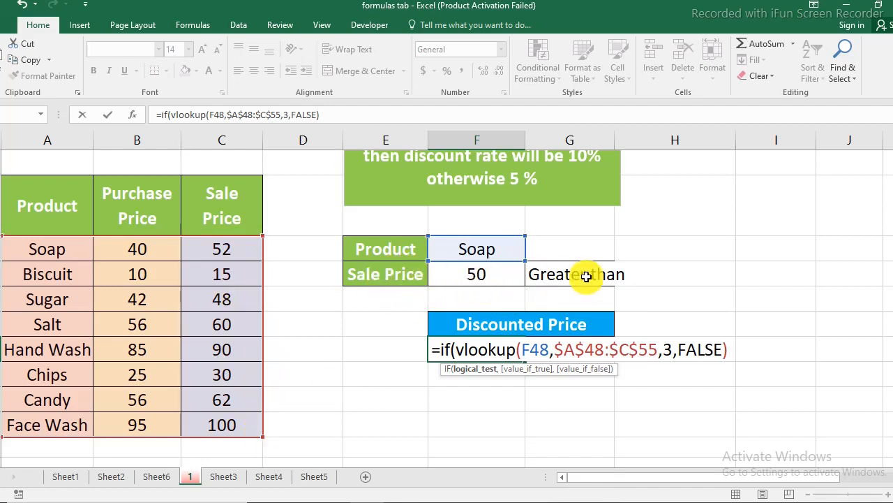
Step: Finish the logical test by checking whether the VLOOKUP result is greater than the sale price criterion in F49
{"action": "type", "text": ">"}
{"action": "type", "text": "50"}
{"action": "key", "text": "BackSpace"}
{"action": "key", "text": "BackSpace"}
{"action": "left_click", "coordinate": [468, 274]}
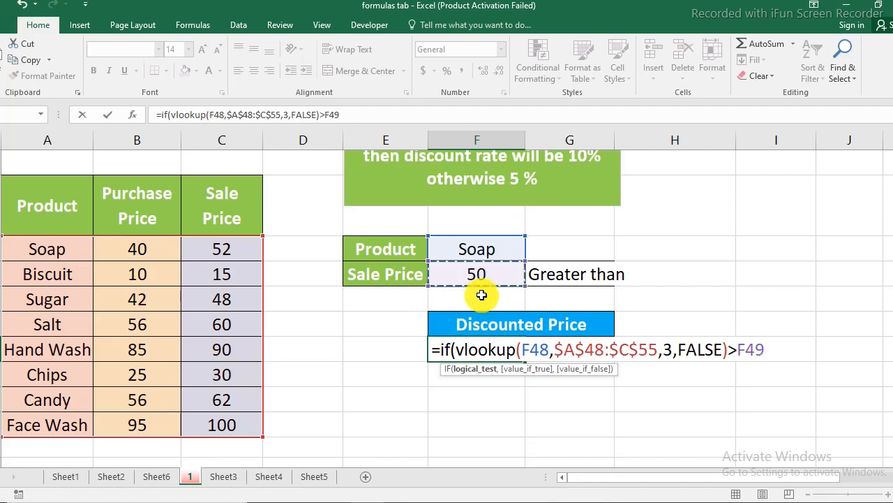
{"action": "type", "text": ","}
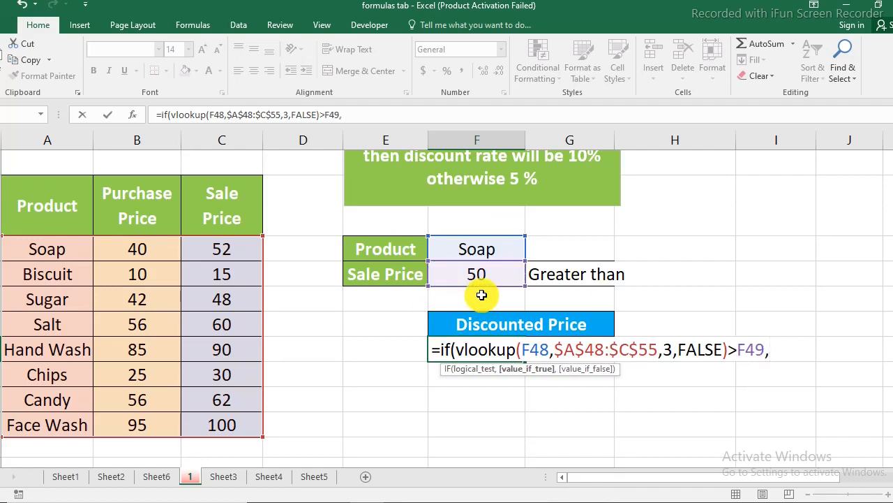
Step: Begin a second VLOOKUP on a new formula line as the value-if-true argument, using F48 as its lookup value
{"action": "key", "text": "alt+Return"}
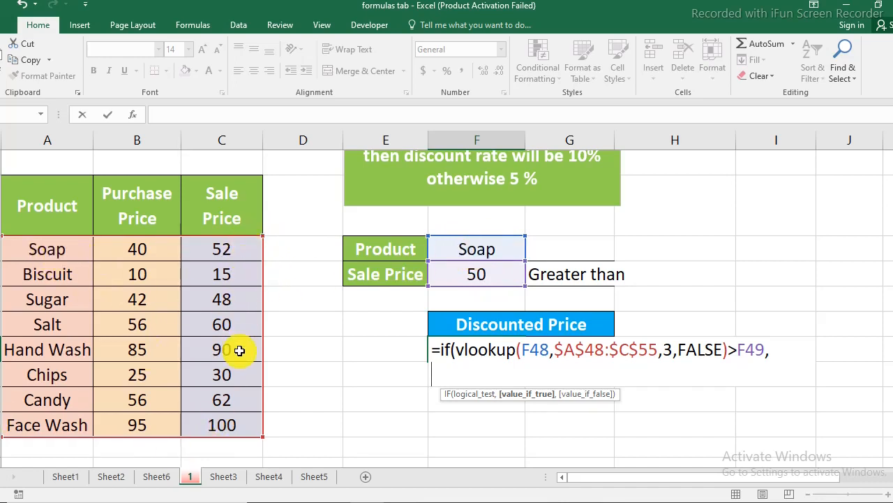
{"action": "key", "text": "alt+Return"}
{"action": "type", "text": "v"}
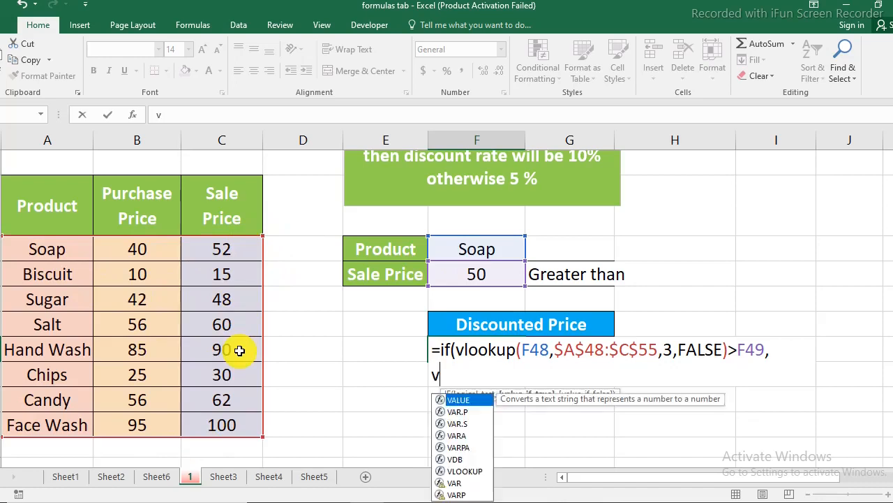
{"action": "type", "text": "lookup"}
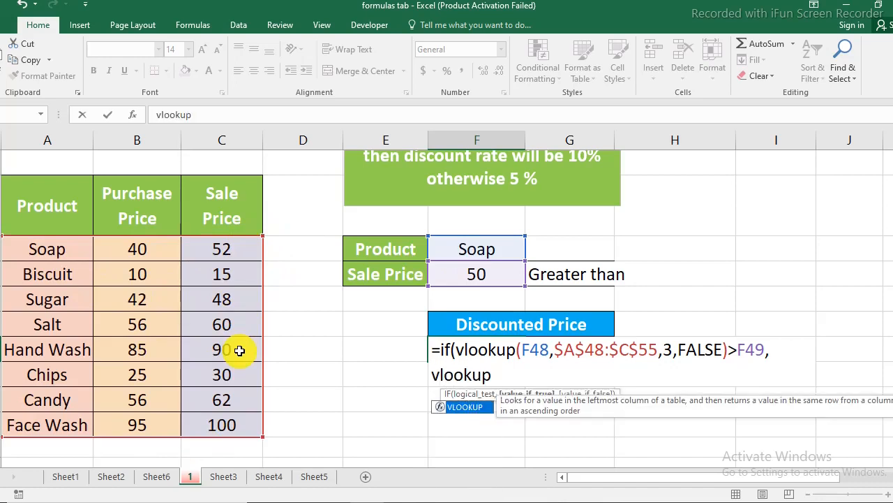
{"action": "type", "text": "("}
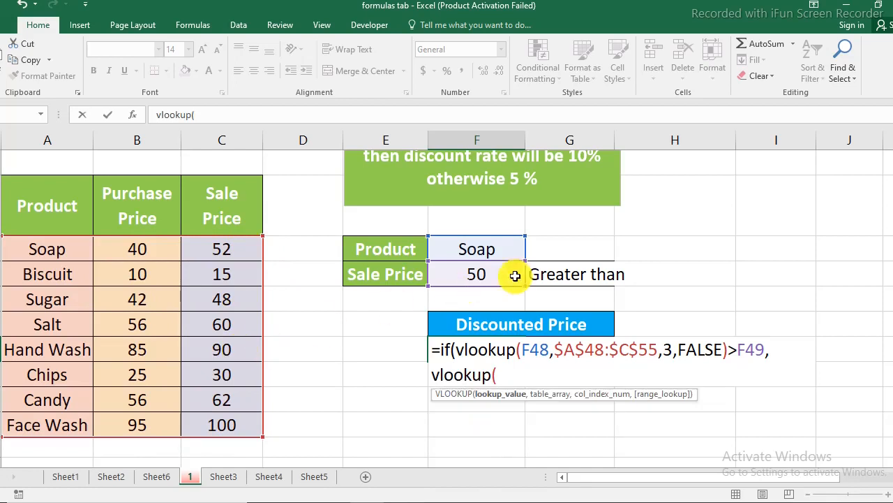
{"action": "left_click", "coordinate": [504, 244]}
{"action": "type", "text": ","}
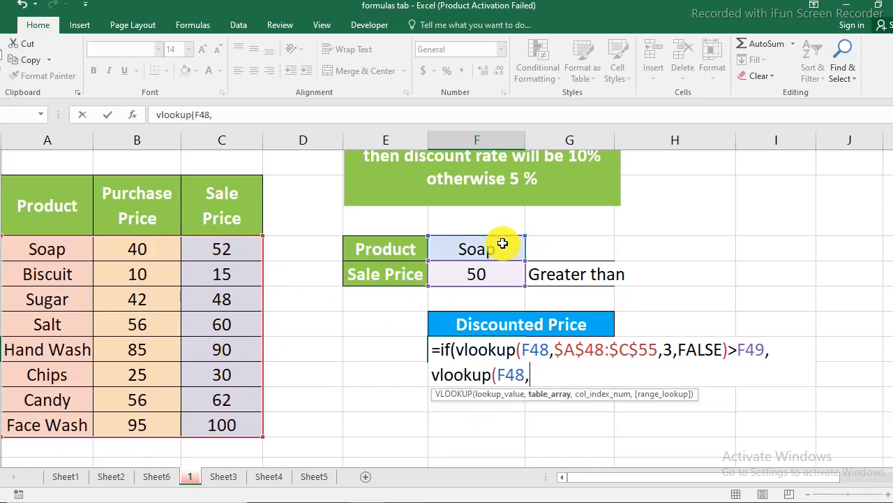
Step: Complete the second VLOOKUP with the absolute range $A$48:$C$55, column index 3 and FALSE, and multiply it by 90%
{"action": "left_click_drag", "start_coordinate": [46, 249], "coordinate": [209, 423]}
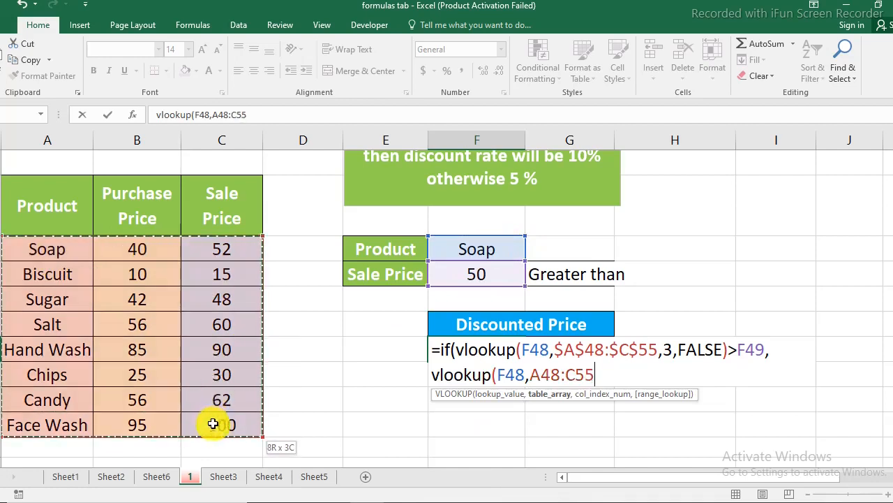
{"action": "key", "text": "F4"}
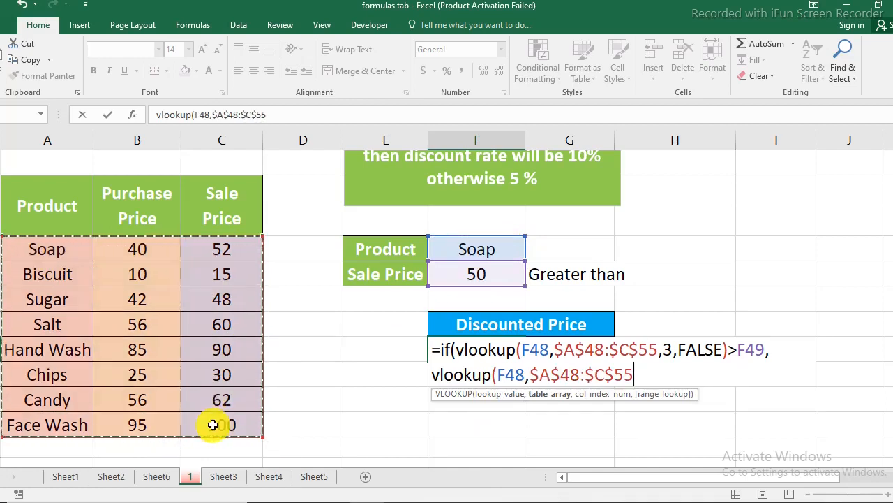
{"action": "type", "text": ","}
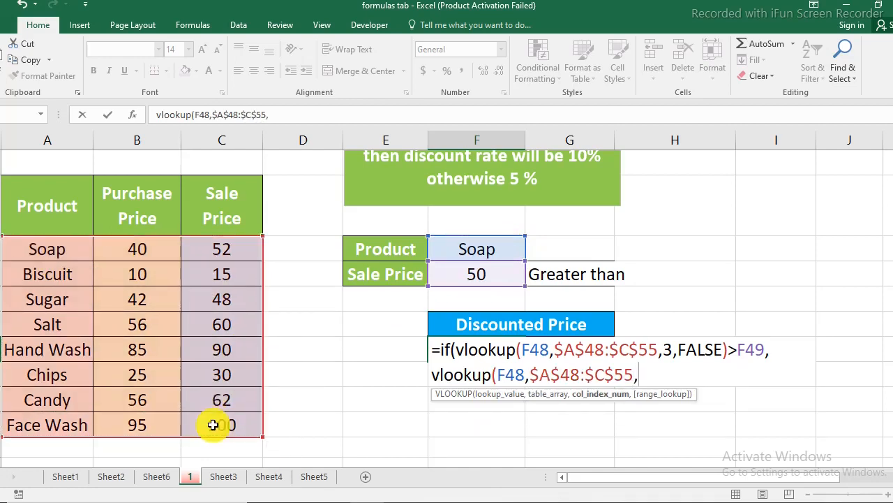
{"action": "type", "text": "3"}
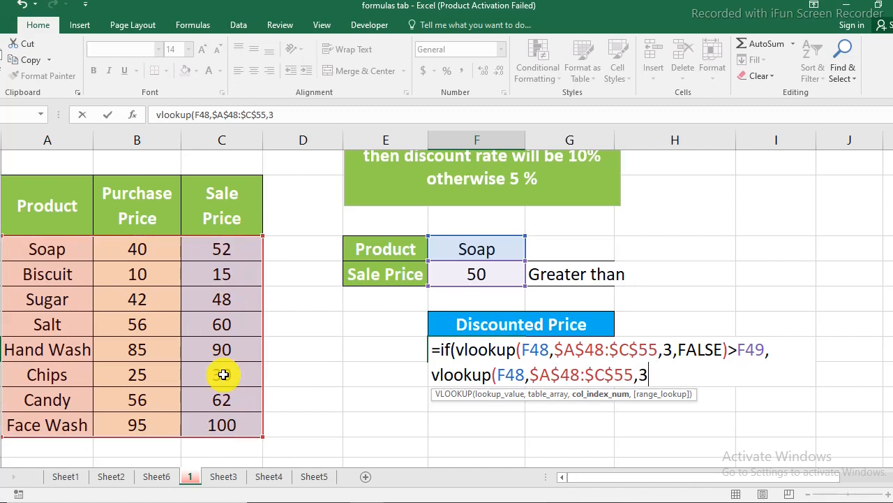
{"action": "type", "text": ","}
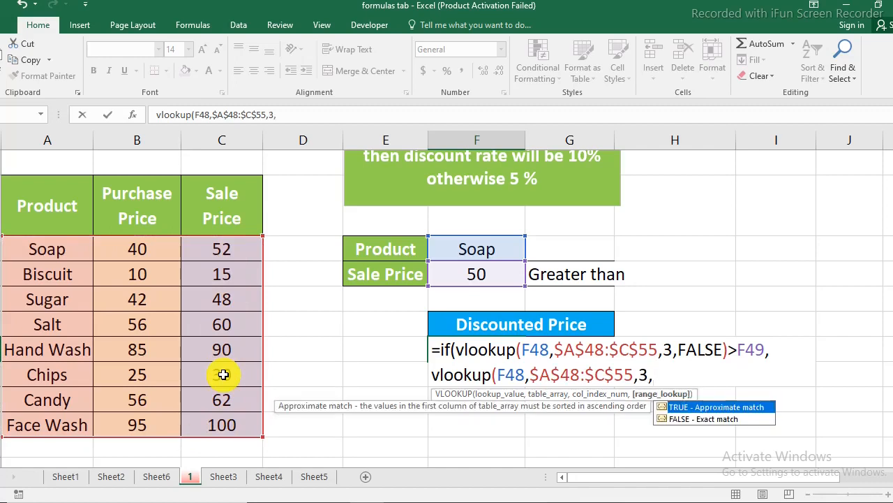
{"action": "left_click", "coordinate": [705, 418]}
{"action": "double_click", "coordinate": [705, 419]}
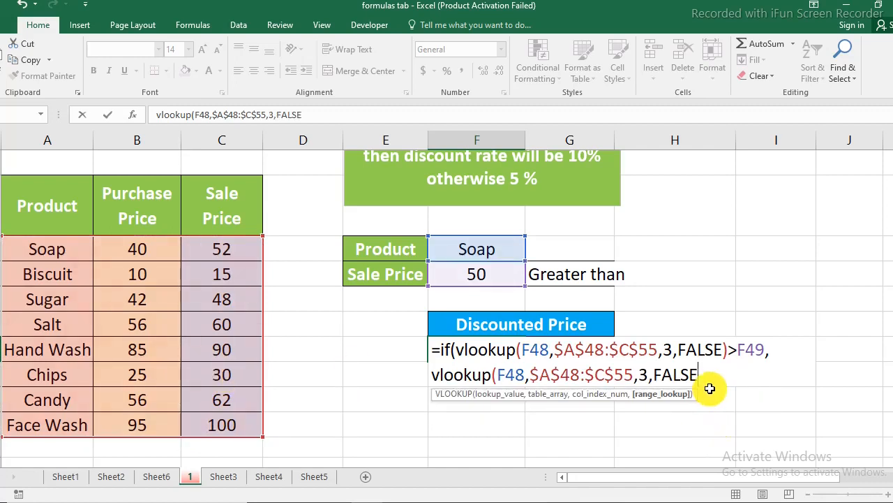
{"action": "type", "text": ")"}
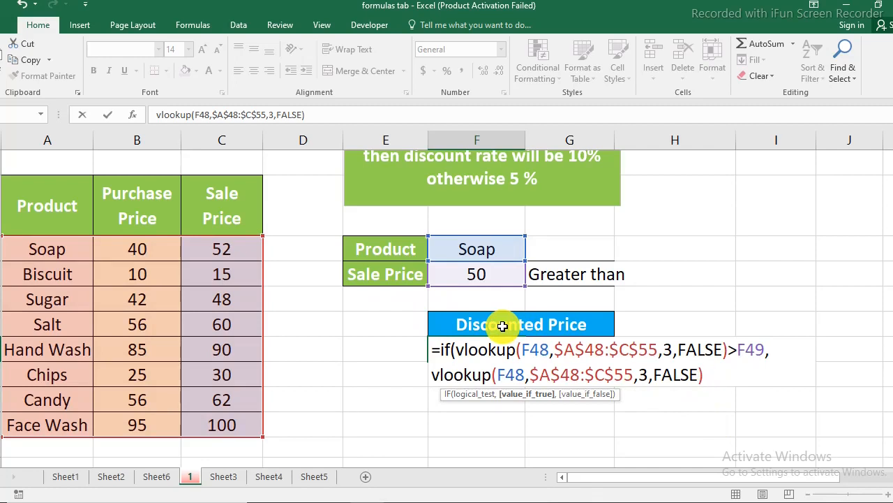
{"action": "type", "text": "*90%"}
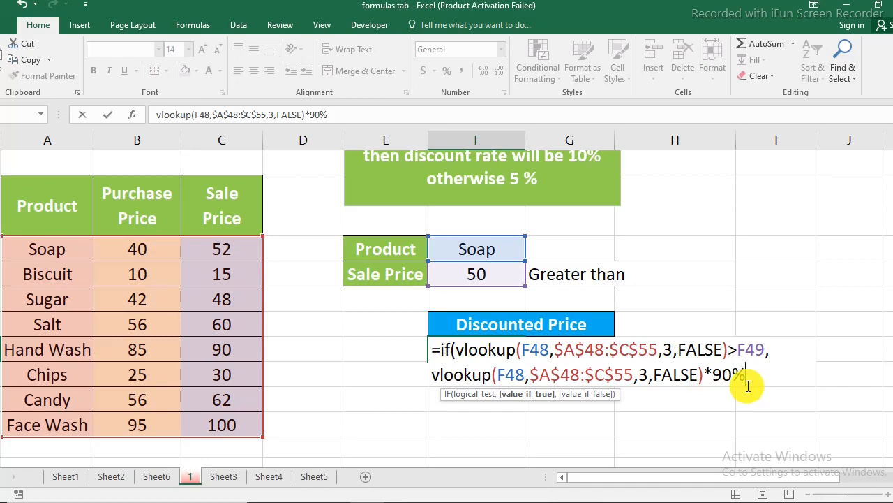
{"action": "type", "text": ","}
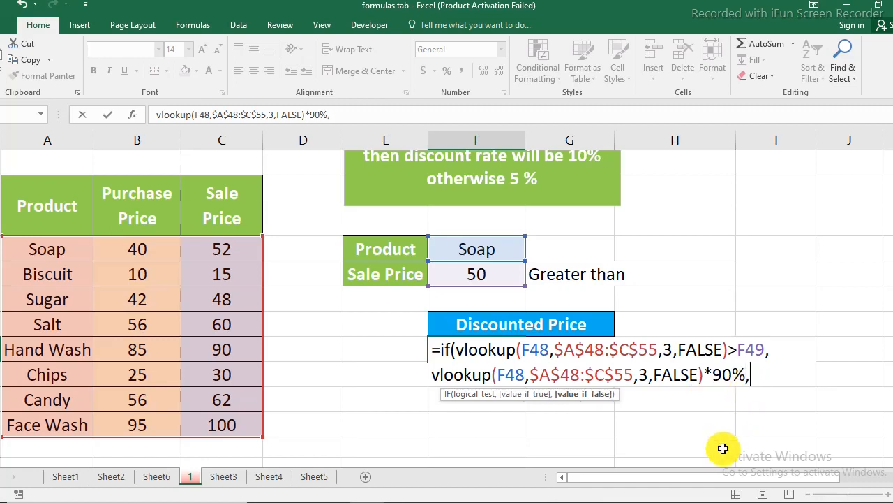
Step: Copy the second VLOOKUP, without its multiplier, onto a new formula line as the value-if-false argument
{"action": "key", "text": "alt+Return"}
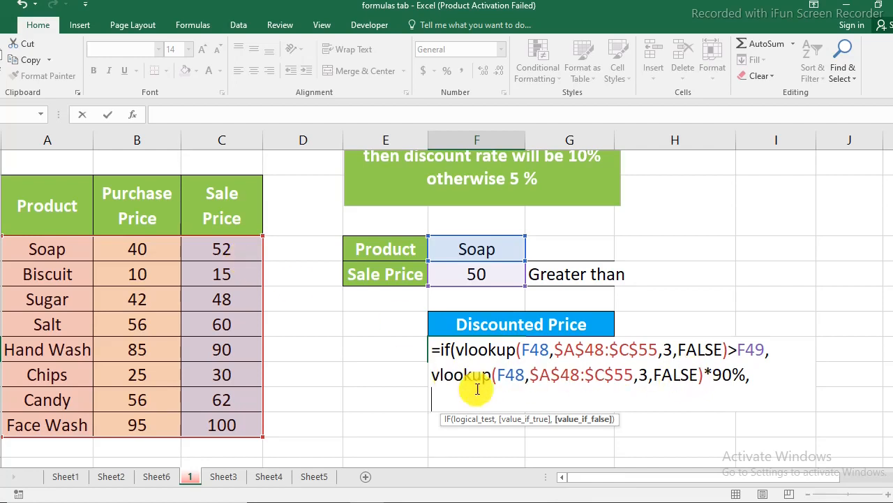
{"action": "left_click_drag", "start_coordinate": [672, 377], "coordinate": [437, 367]}
{"action": "key", "text": "ctrl+c"}
{"action": "left_click", "coordinate": [458, 401]}
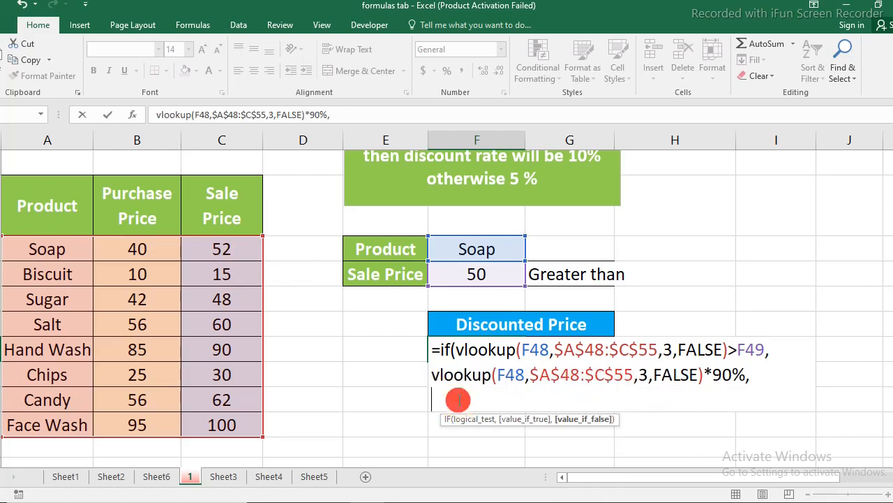
{"action": "key", "text": "ctrl+v"}
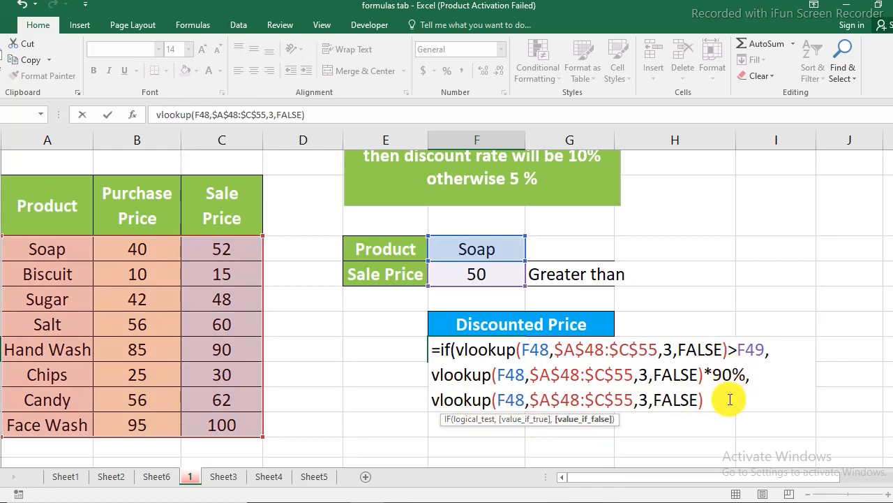
Step: Multiply the value-if-false VLOOKUP by 95%, close the IF function and enter the discounted price formula
{"action": "type", "text": "*"}
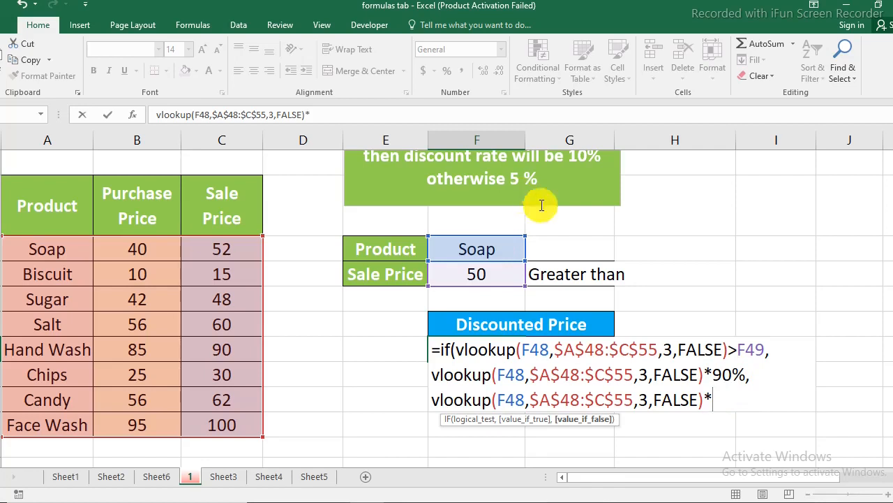
{"action": "type", "text": "95"}
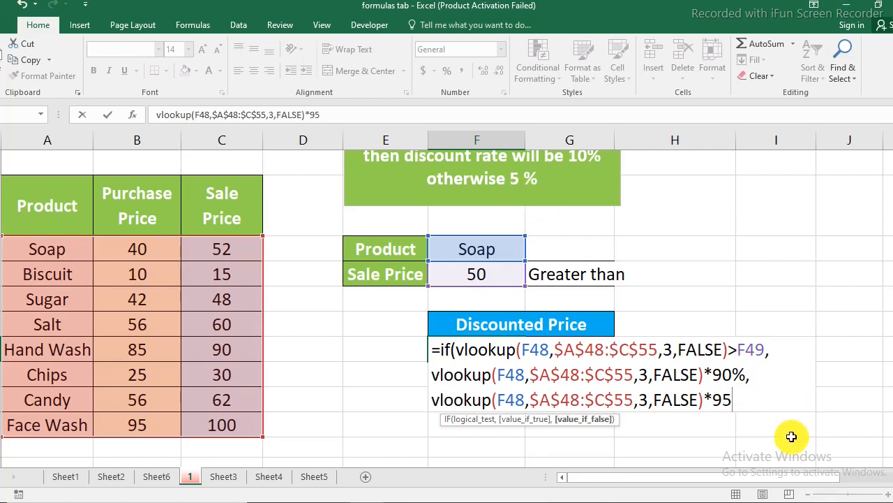
{"action": "type", "text": "%)"}
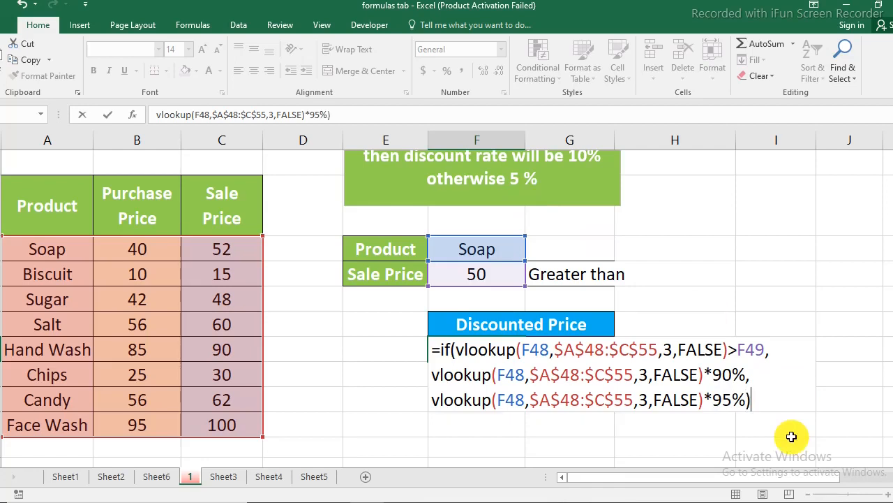
{"action": "key", "text": "Return"}
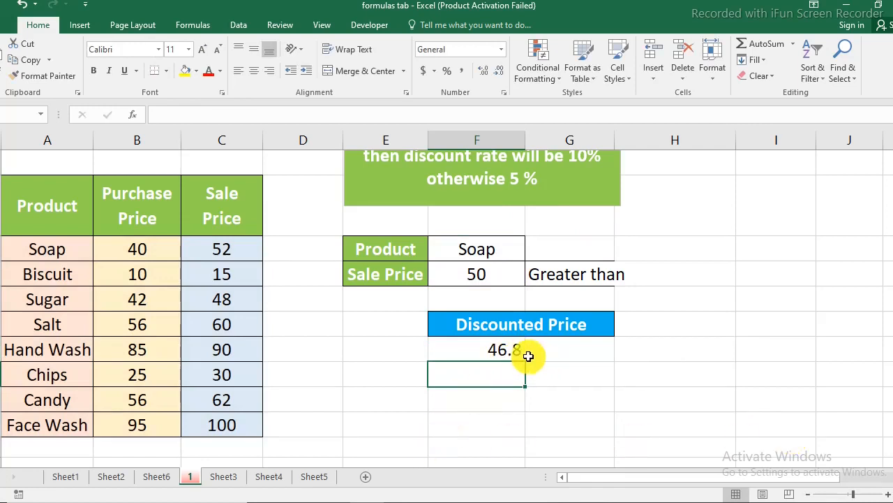
Step: Check Soap's sale price in the product table and set the font size of the empty cells E52:E55 to 14
{"action": "left_click", "coordinate": [493, 250]}
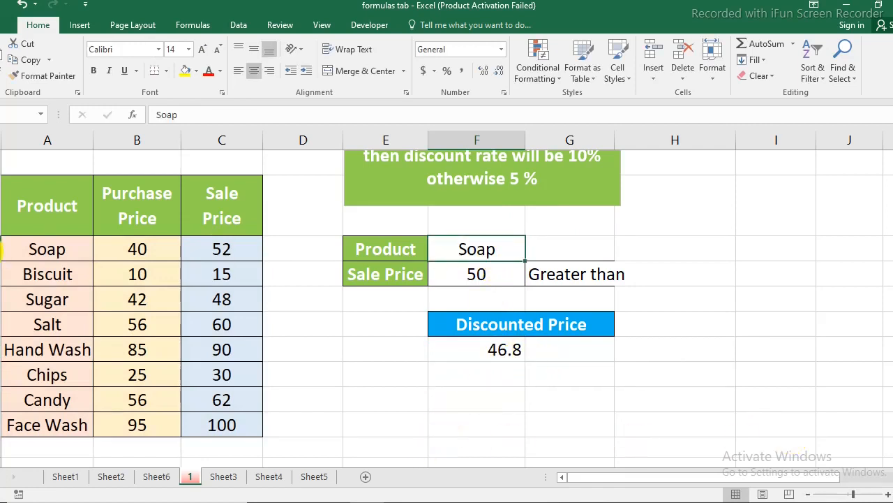
{"action": "left_click", "coordinate": [34, 249]}
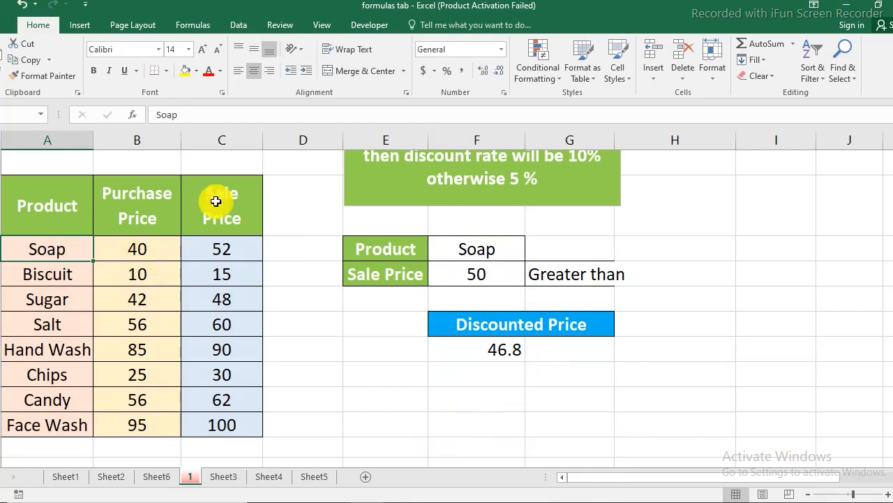
{"action": "left_click", "coordinate": [211, 252]}
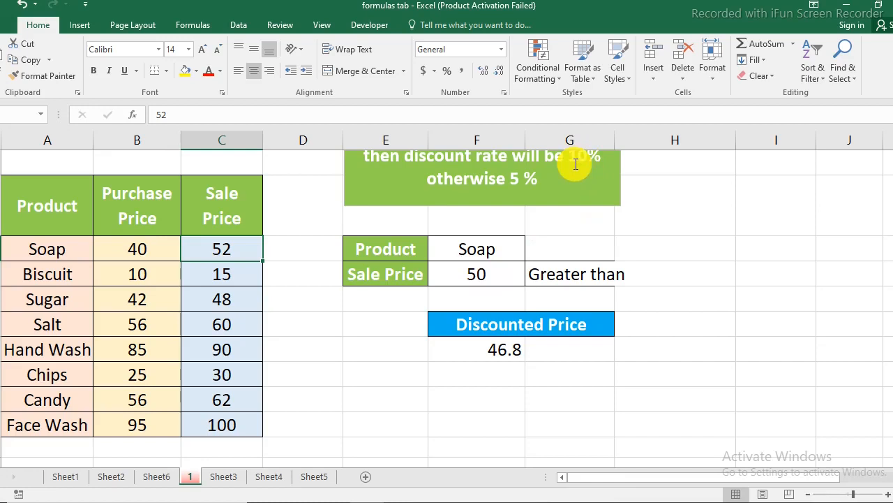
{"action": "left_click", "coordinate": [353, 351]}
{"action": "left_click_drag", "start_coordinate": [374, 377], "coordinate": [376, 419]}
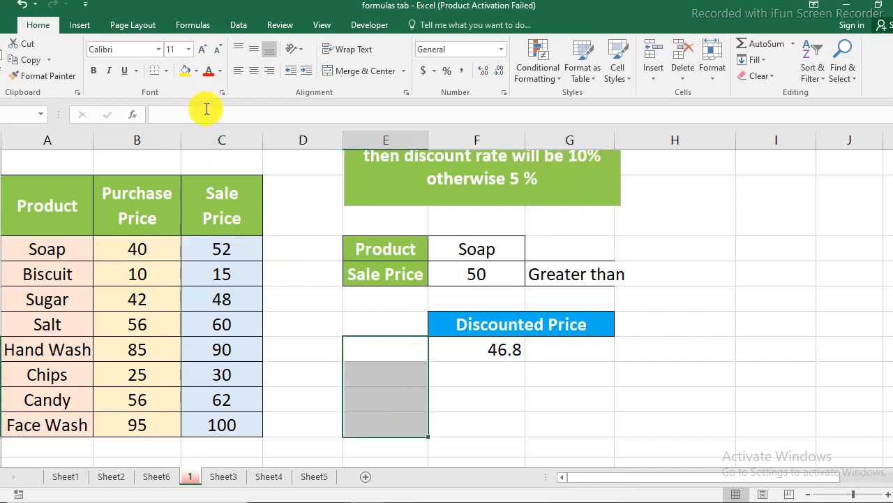
{"action": "left_click", "coordinate": [201, 49]}
{"action": "left_click", "coordinate": [202, 48]}
Step: Calculate the 10% discount on Soap's sale price in cell E52 with the formula =C48*10%
{"action": "left_click", "coordinate": [373, 352]}
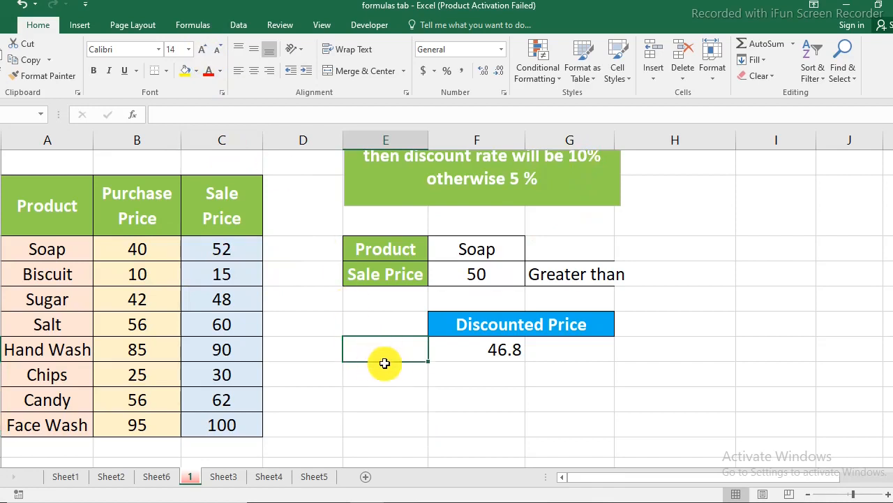
{"action": "type", "text": "="}
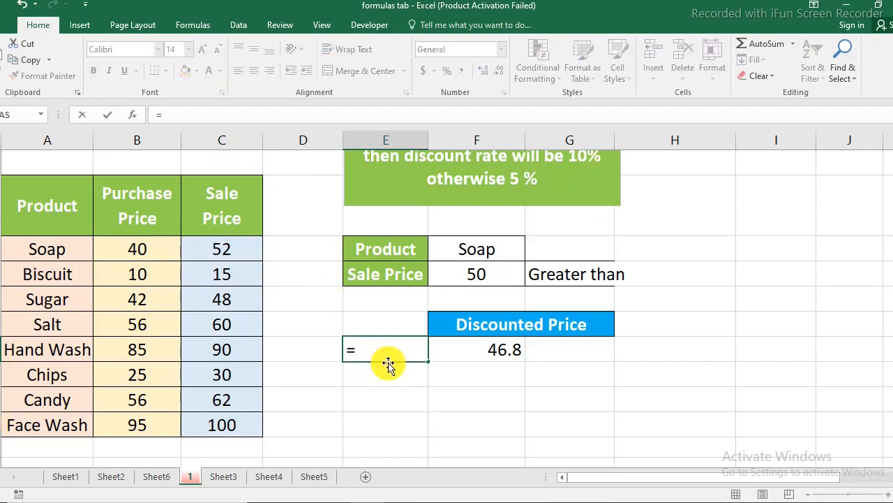
{"action": "left_click", "coordinate": [239, 248]}
{"action": "type", "text": "*10"}
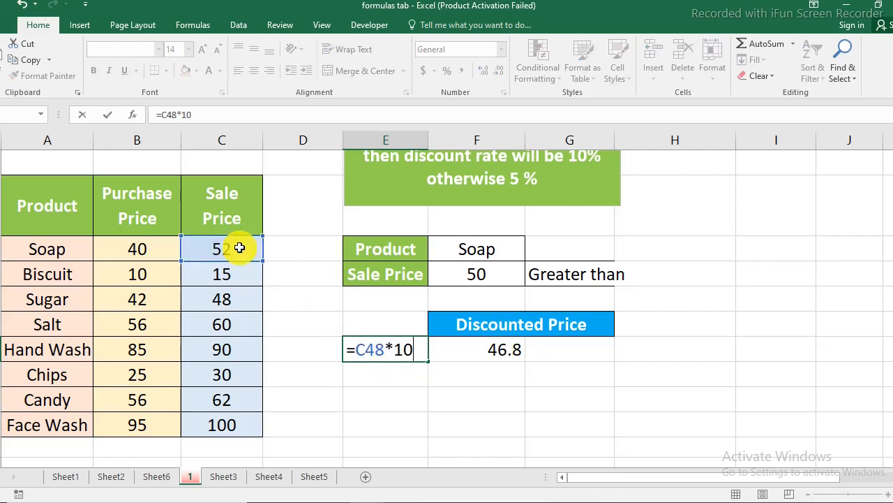
{"action": "type", "text": "%"}
{"action": "key", "text": "Return"}
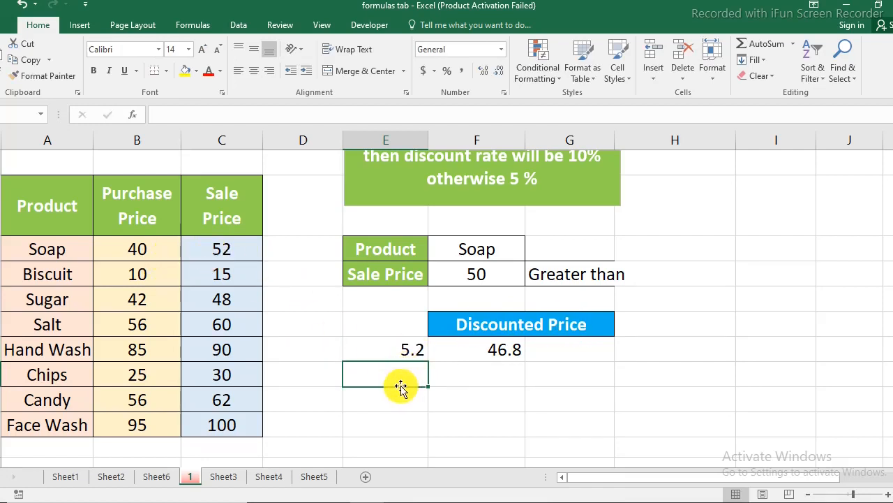
Step: Subtract the discount from Soap's sale price in cell E53 with the formula =C48-E52
{"action": "type", "text": "="}
{"action": "left_click", "coordinate": [219, 251]}
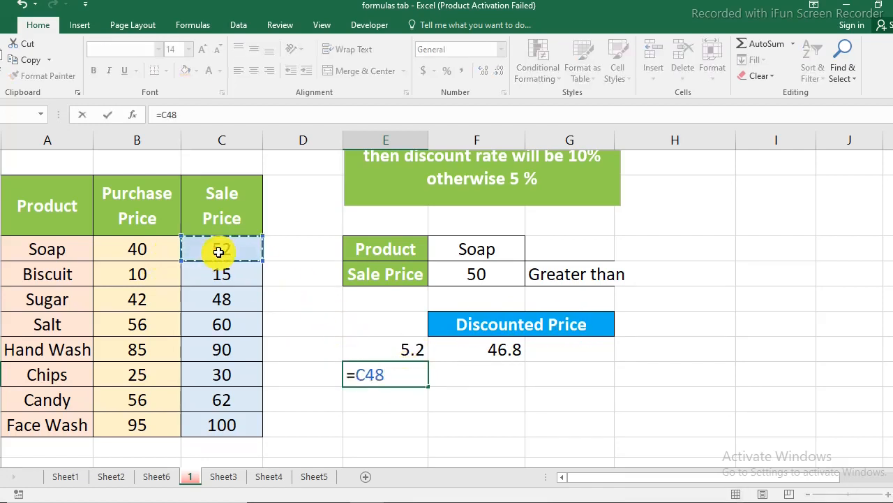
{"action": "type", "text": "-"}
{"action": "left_click", "coordinate": [401, 350]}
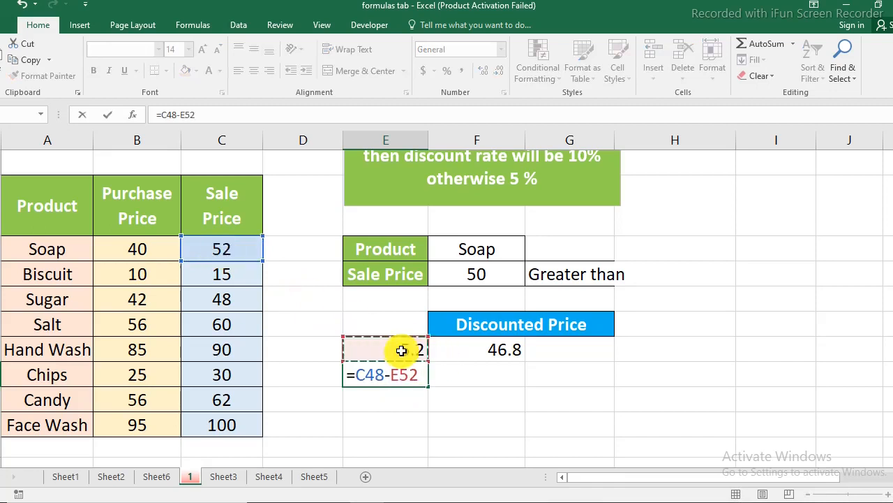
{"action": "key", "text": "Return"}
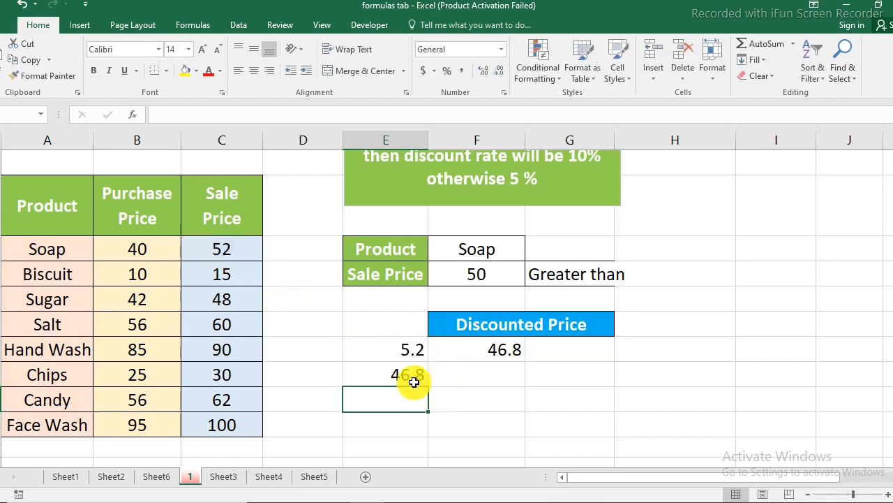